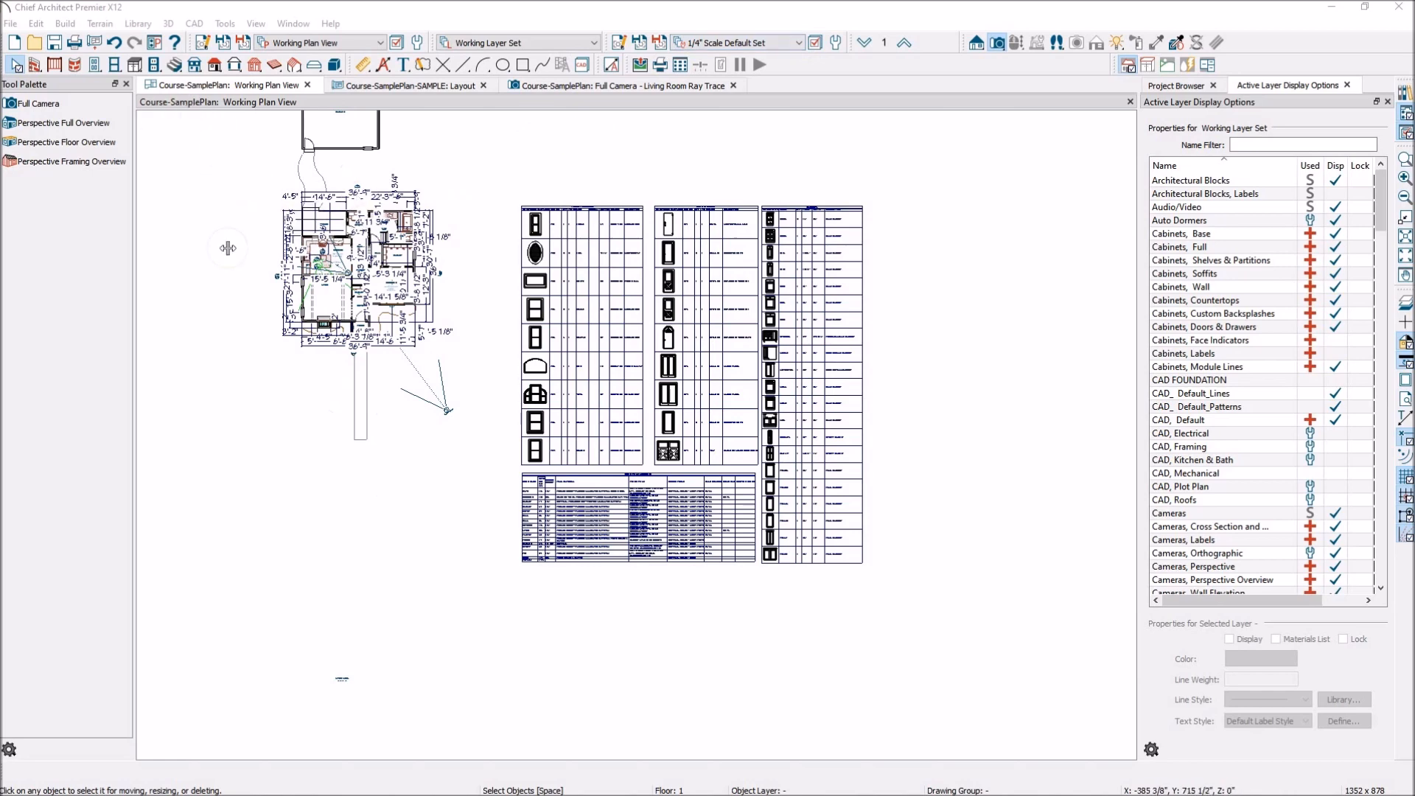
pyautogui.scroll(-1, 449, 335)
pyautogui.scroll(2, 319, 217)
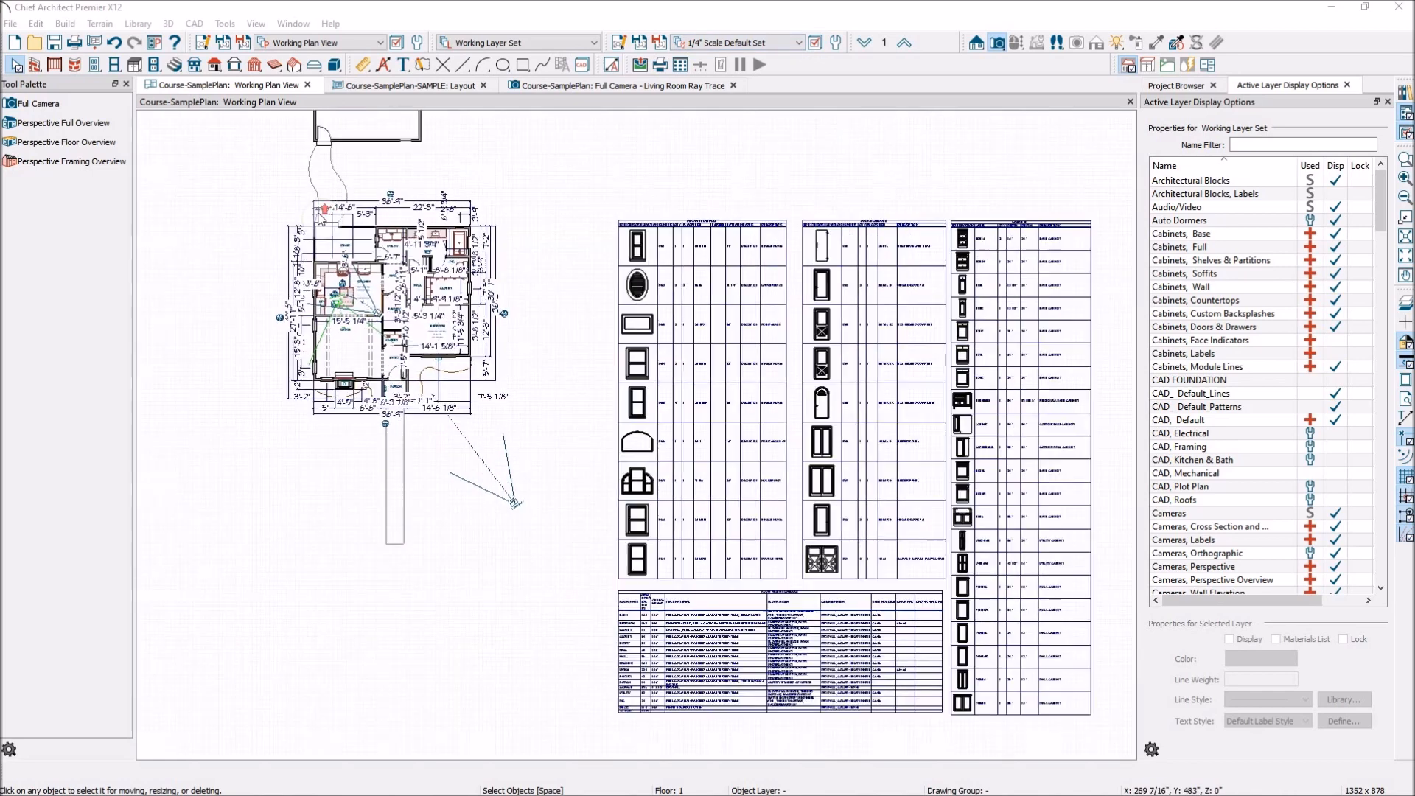
pyautogui.scroll(1, 325, 214)
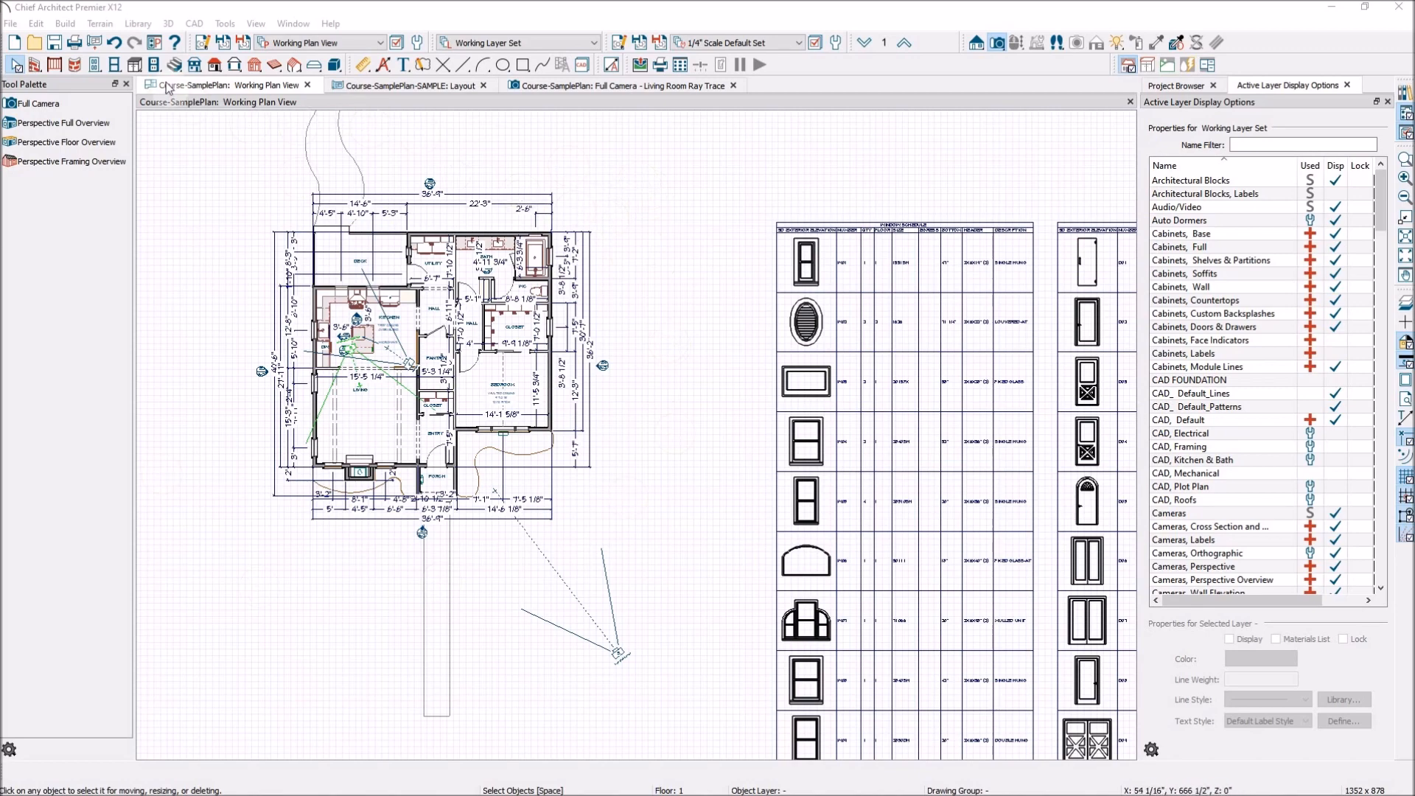
# Start saving the plan as a template, excluding unused layers, unused line styles and unused wall types from deletion
pyautogui.click(13, 25)
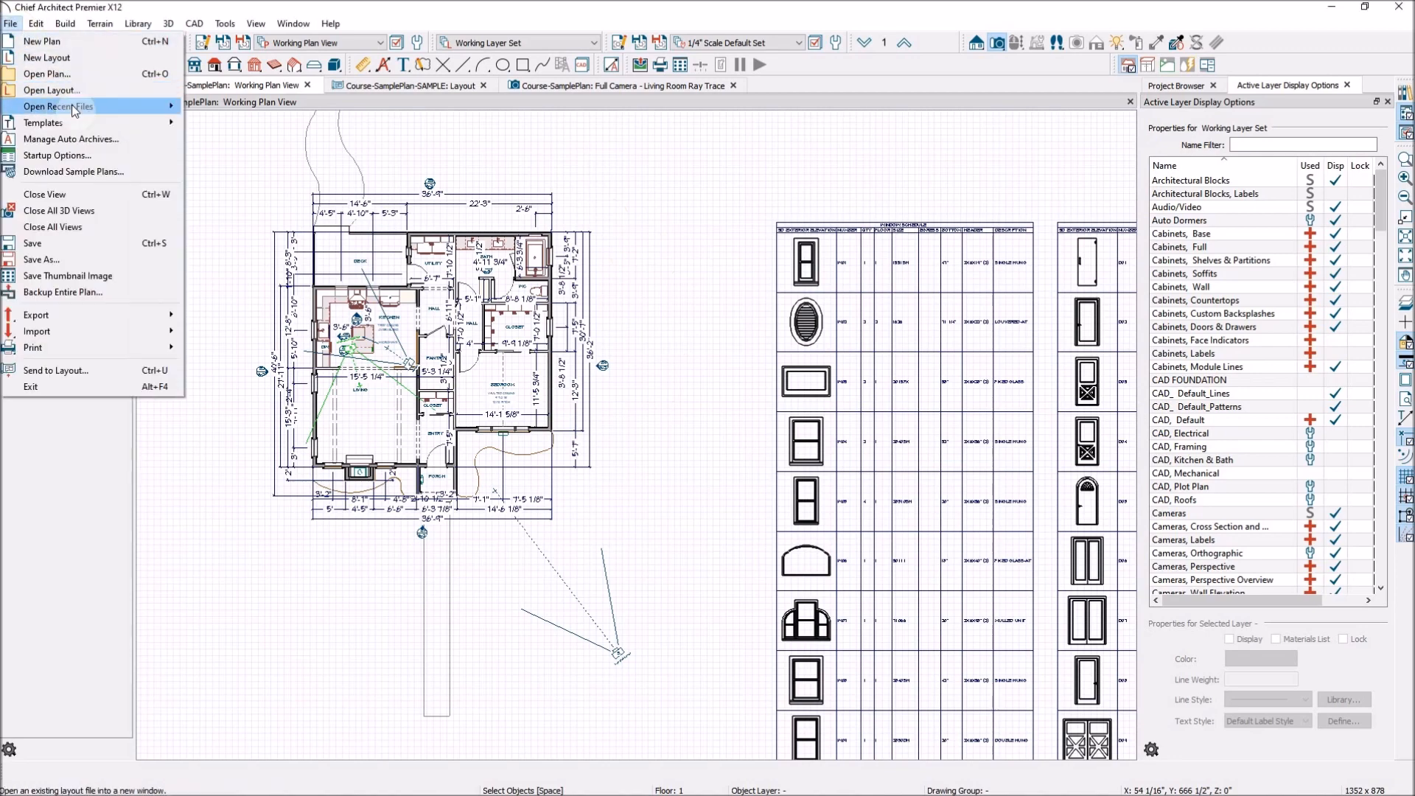
pyautogui.moveTo(83, 124)
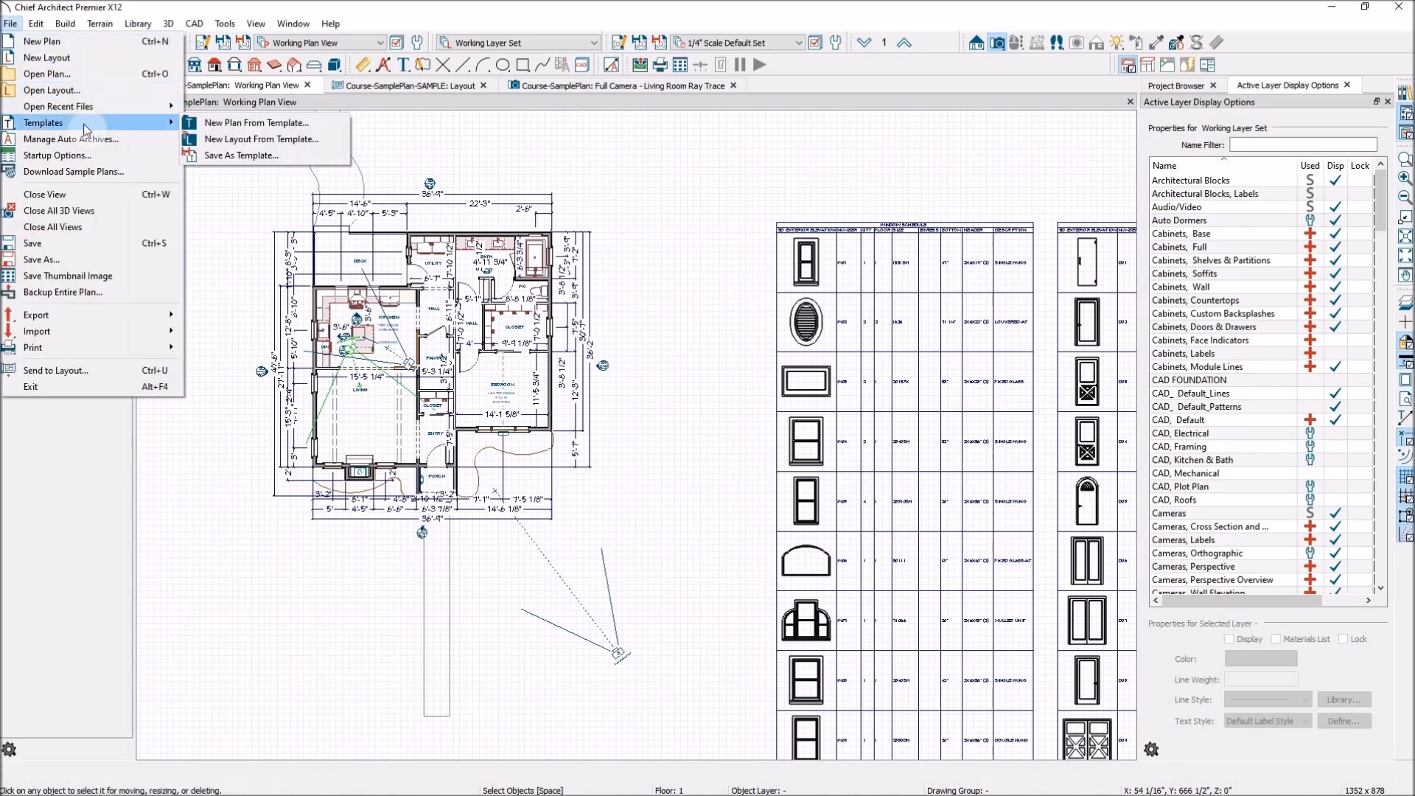
pyautogui.click(233, 155)
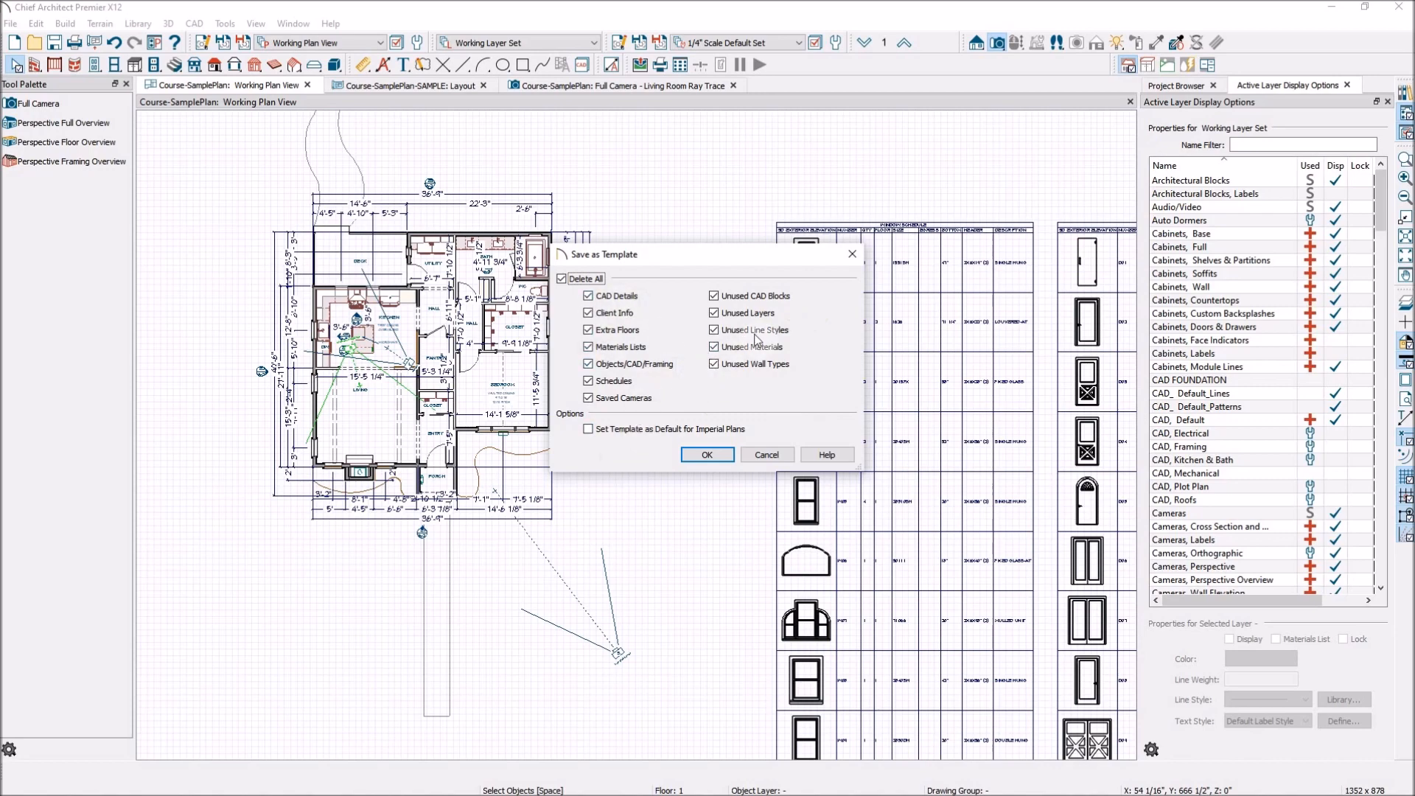
pyautogui.click(714, 314)
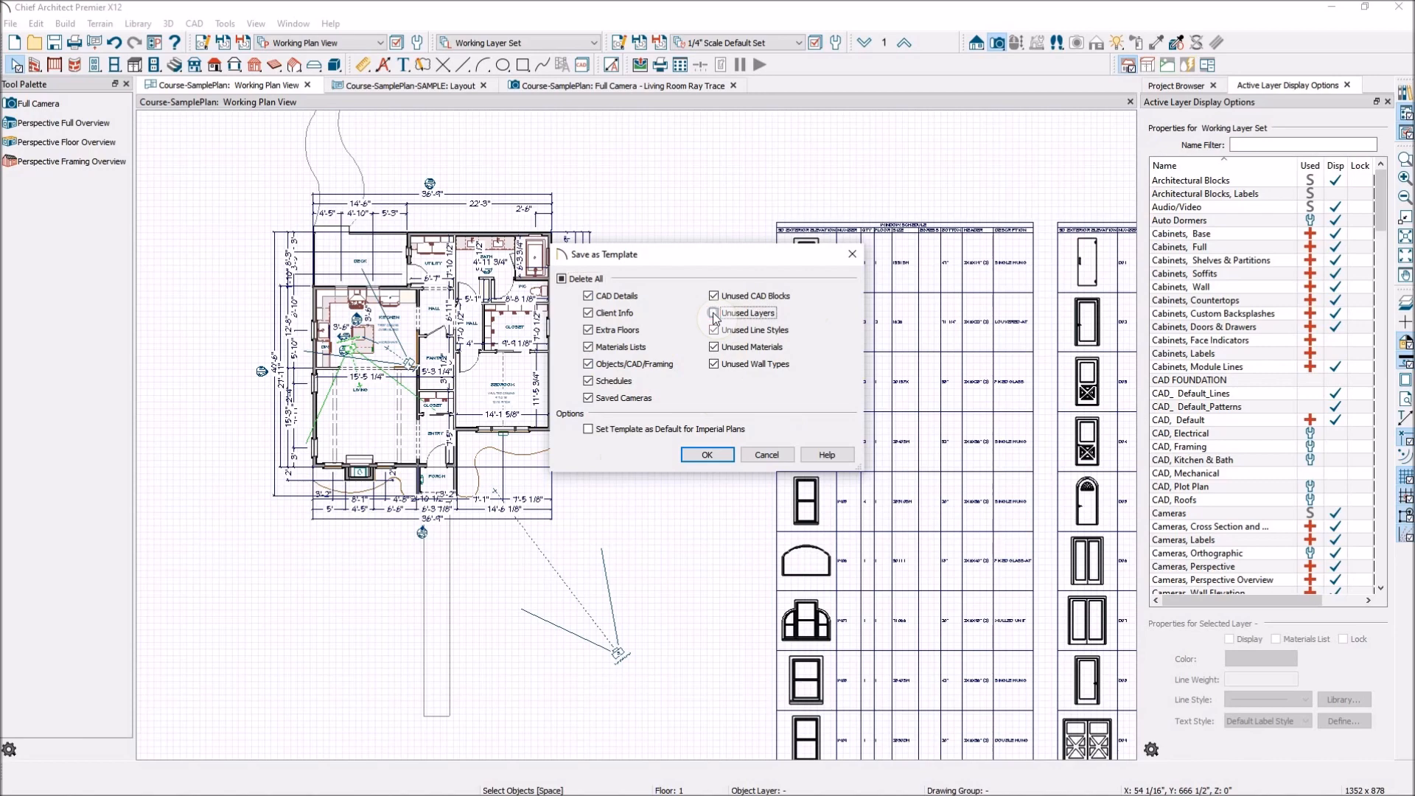
pyautogui.click(714, 330)
pyautogui.click(713, 363)
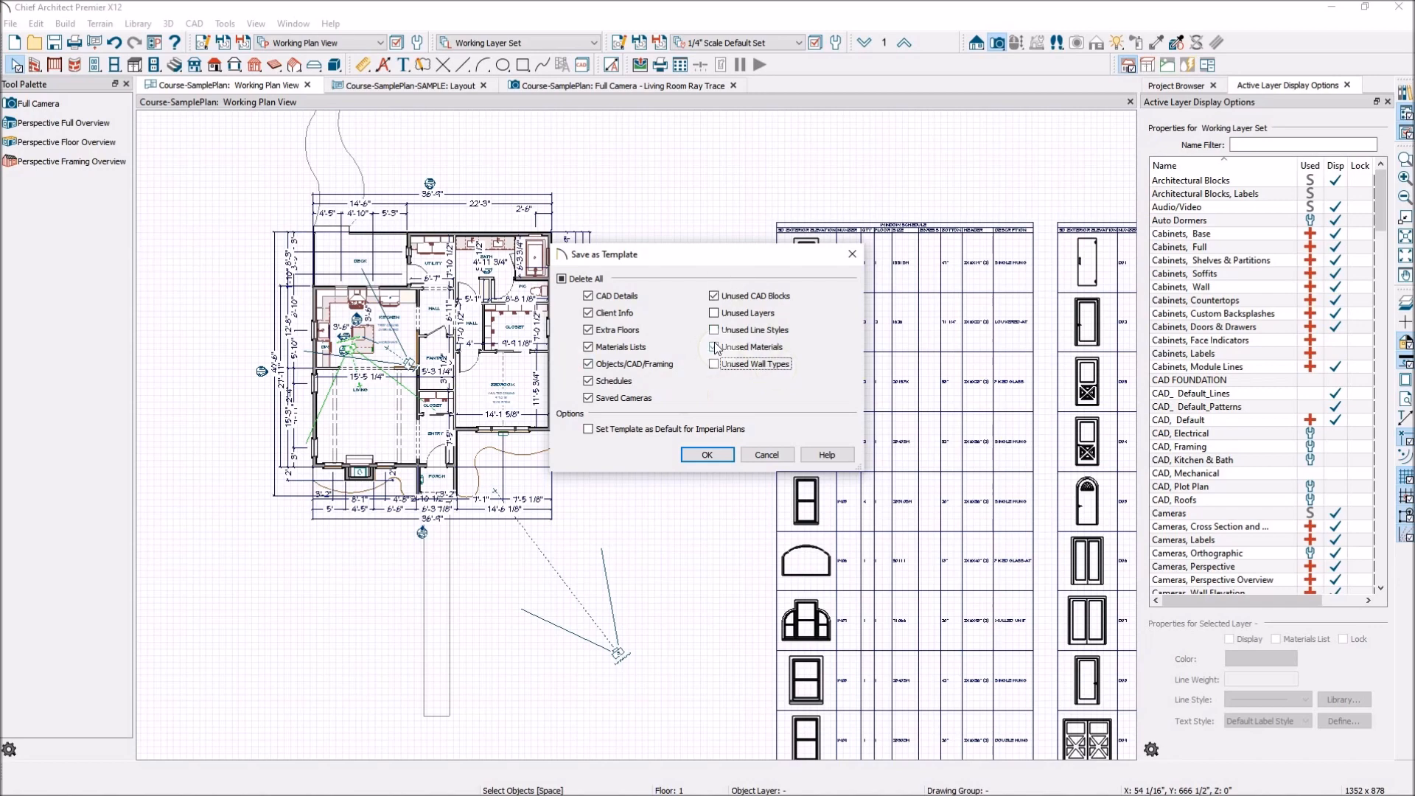
pyautogui.click(704, 463)
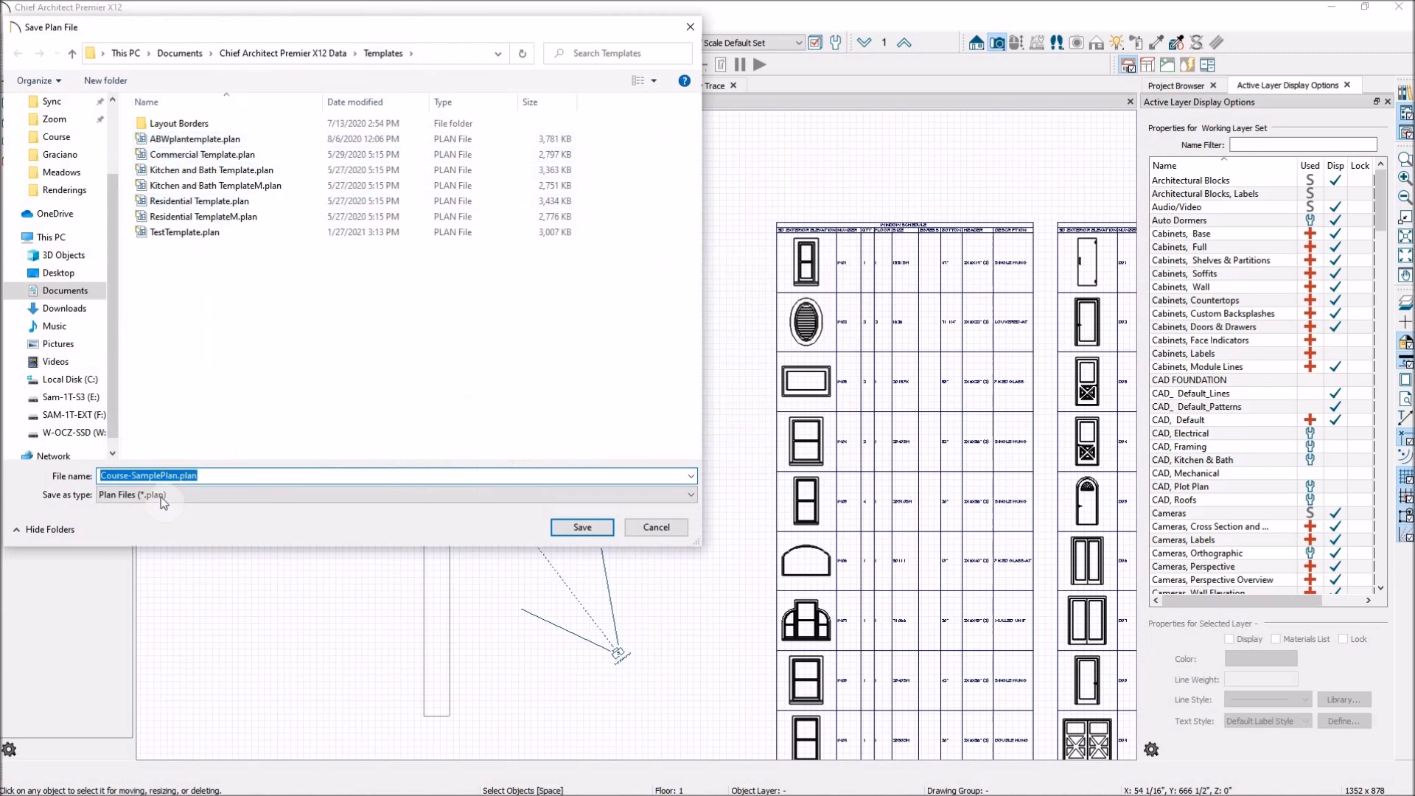
# Name the plan template Course-PlanTemplate.plan and save it in the Templates folder
pyautogui.click(140, 476)
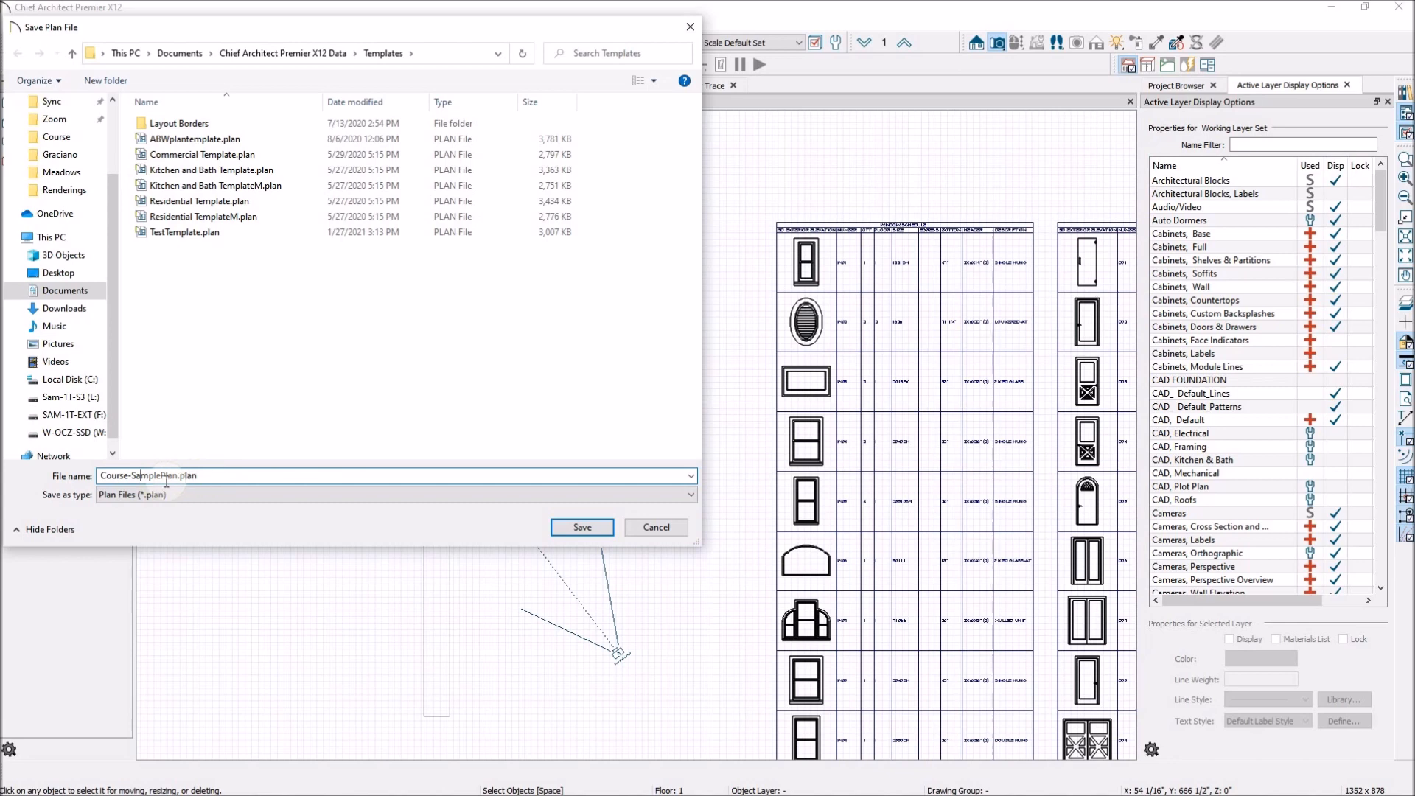
pyautogui.moveTo(161, 476); pyautogui.dragTo(132, 478)
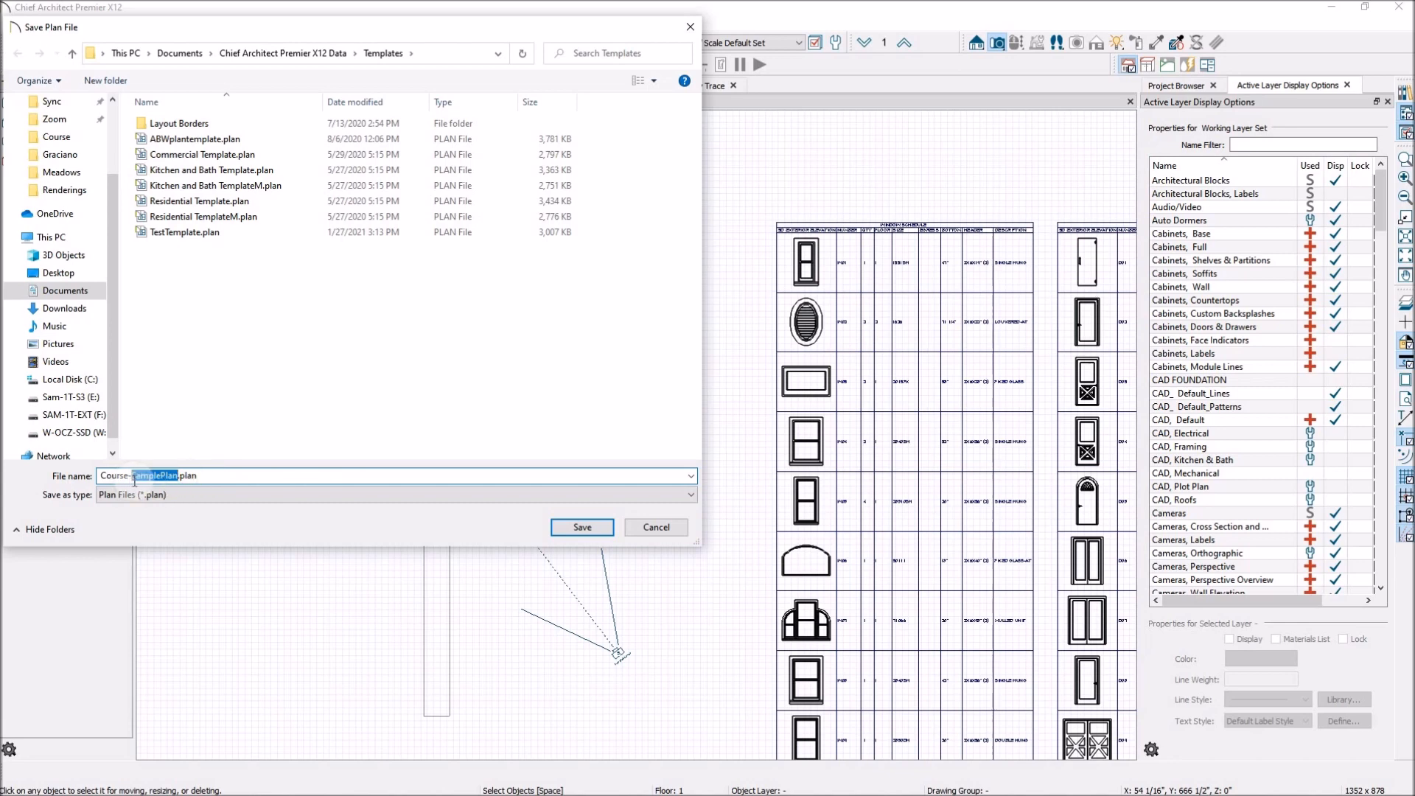
pyautogui.write('t')
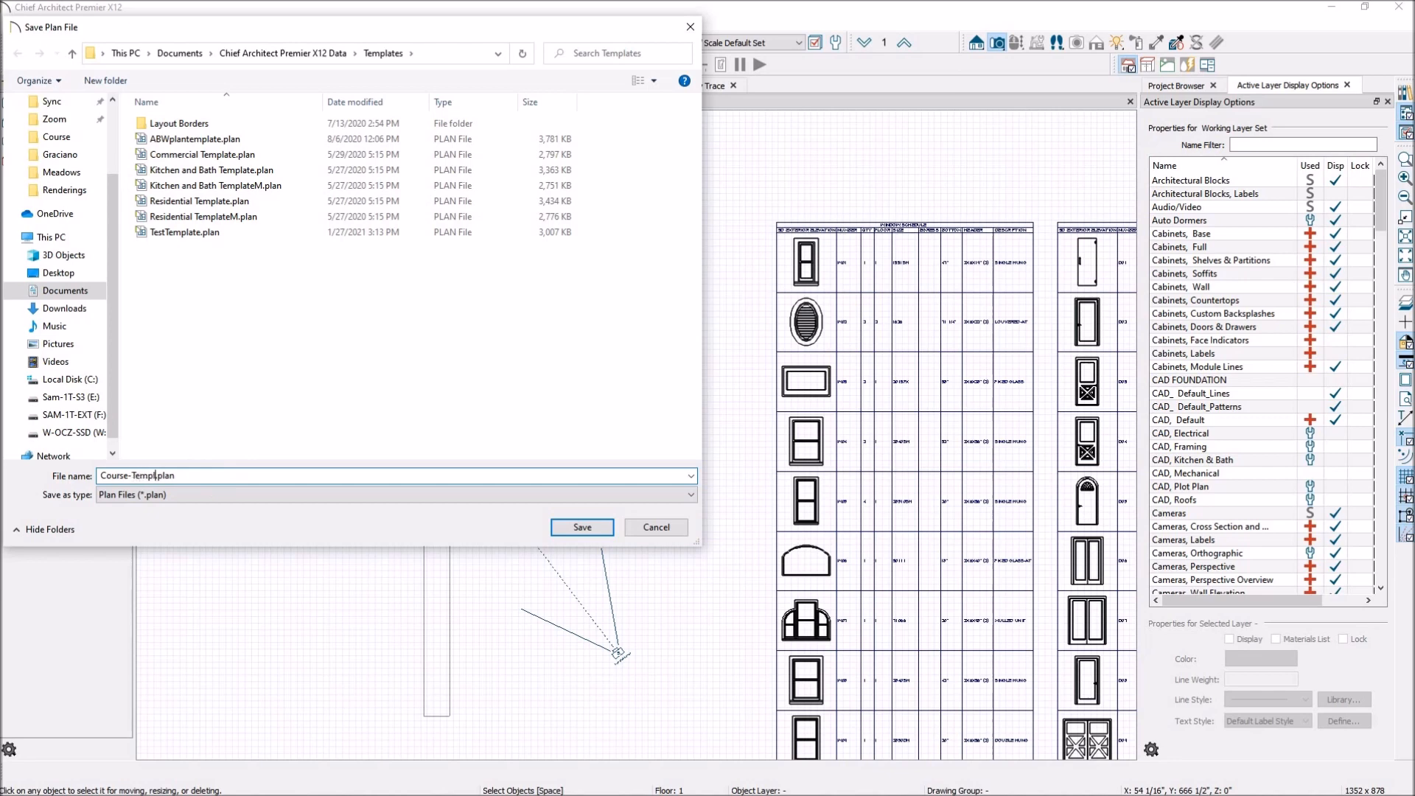
pyautogui.write('emplate')
pyautogui.press('BackSpace')
pyautogui.press('BackSpace')
pyautogui.press('BackSpace')
pyautogui.press('BackSpace')
pyautogui.press('BackSpace')
pyautogui.press('BackSpace')
pyautogui.press('BackSpace')
pyautogui.press('BackSpace')
pyautogui.write('PlanTemplat')
pyautogui.click(566, 528)
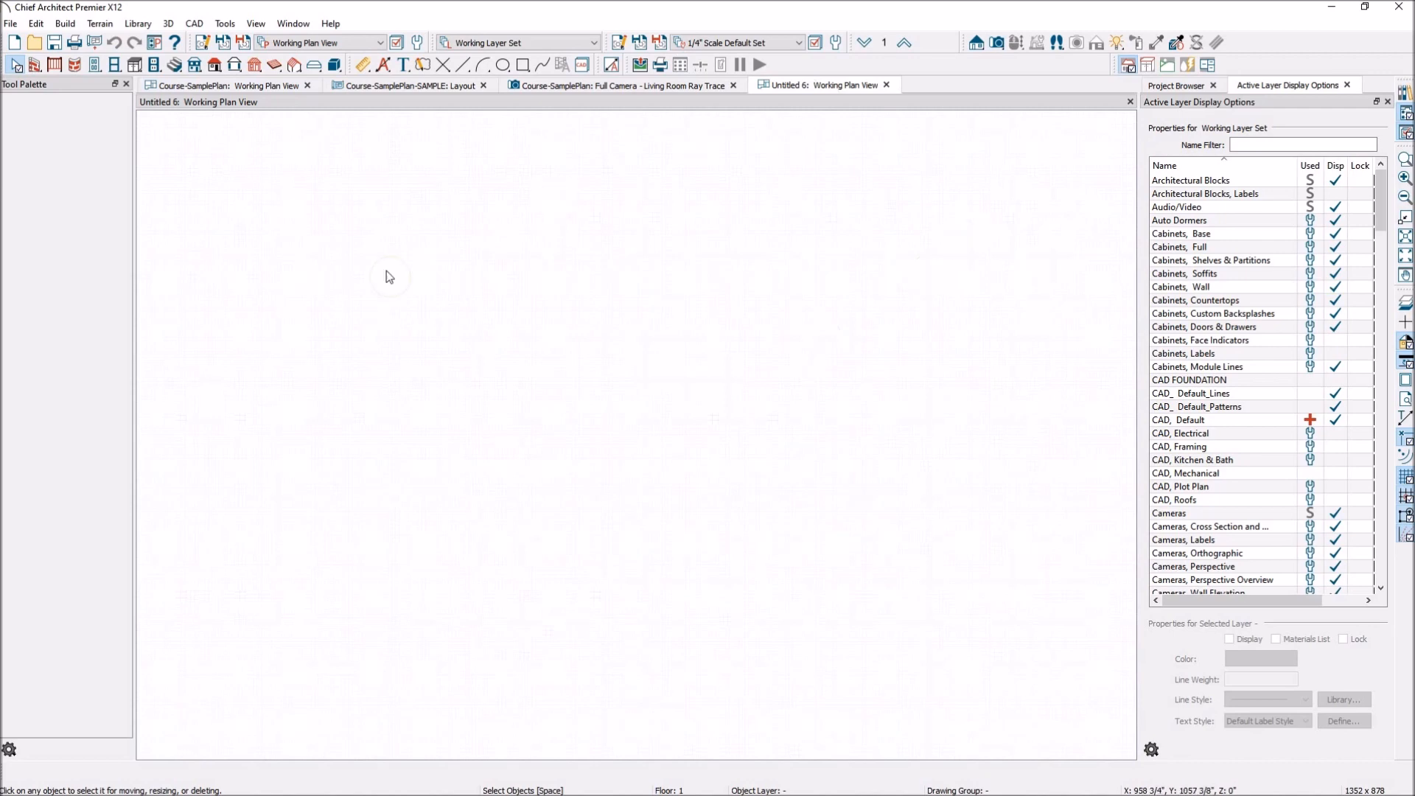
pyautogui.click(14, 24)
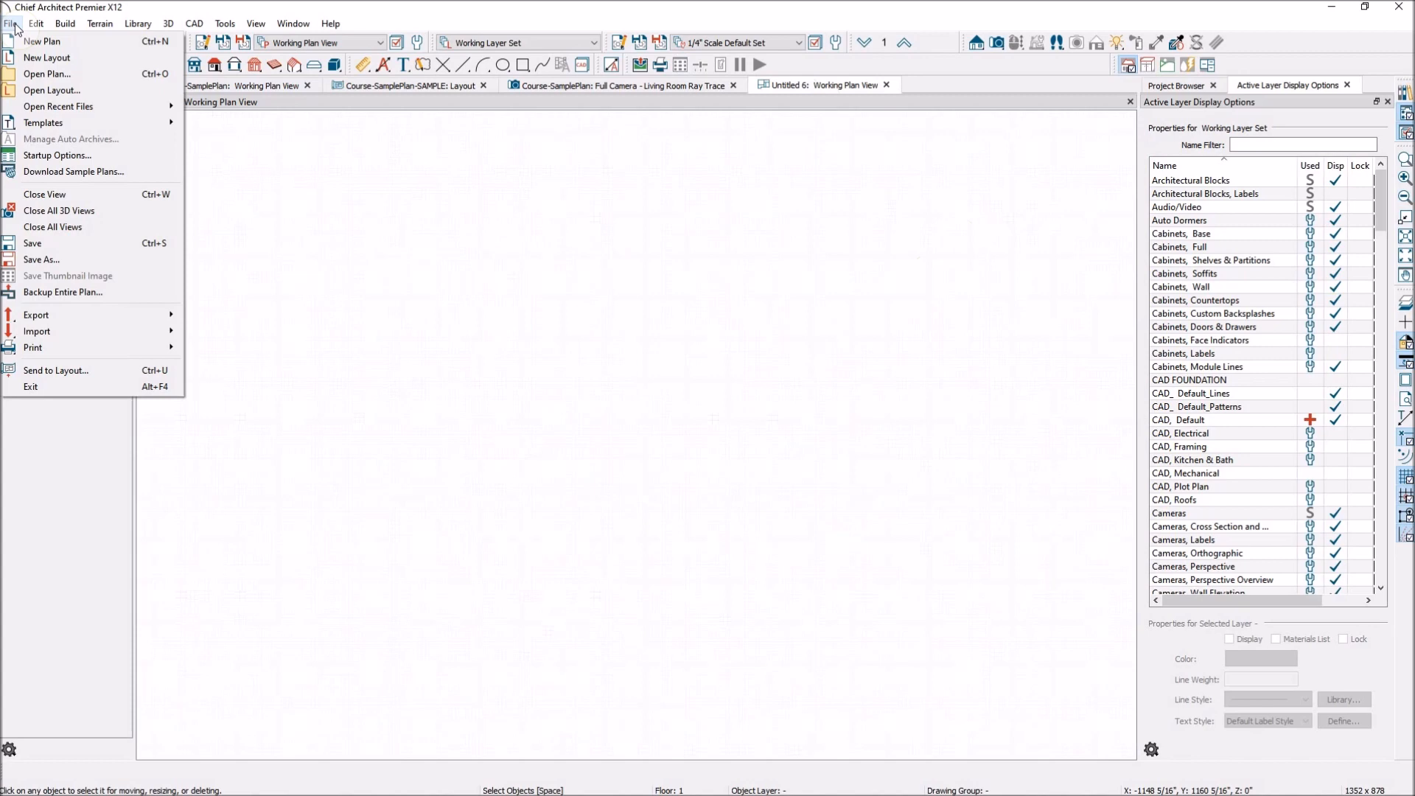
pyautogui.moveTo(110, 123)
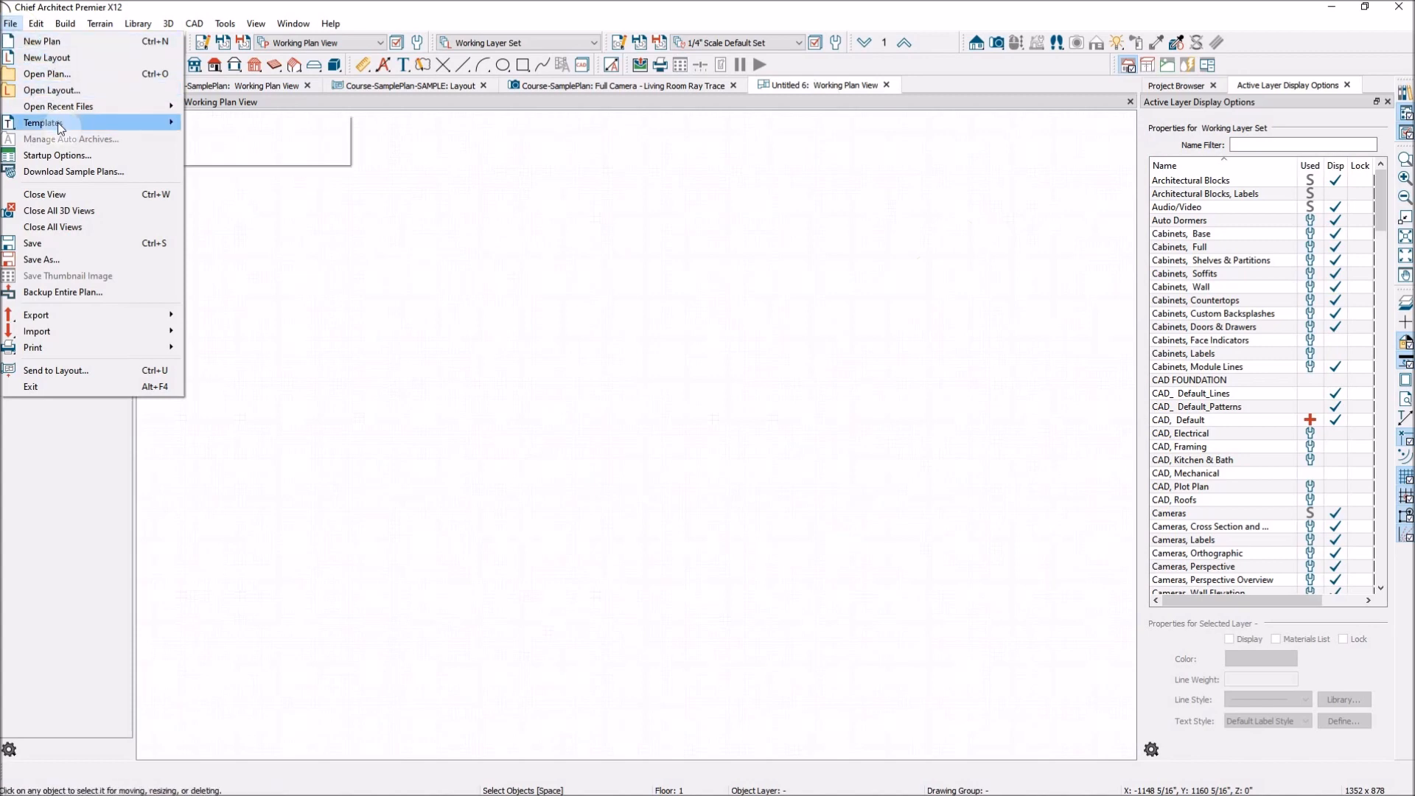
pyautogui.click(277, 139)
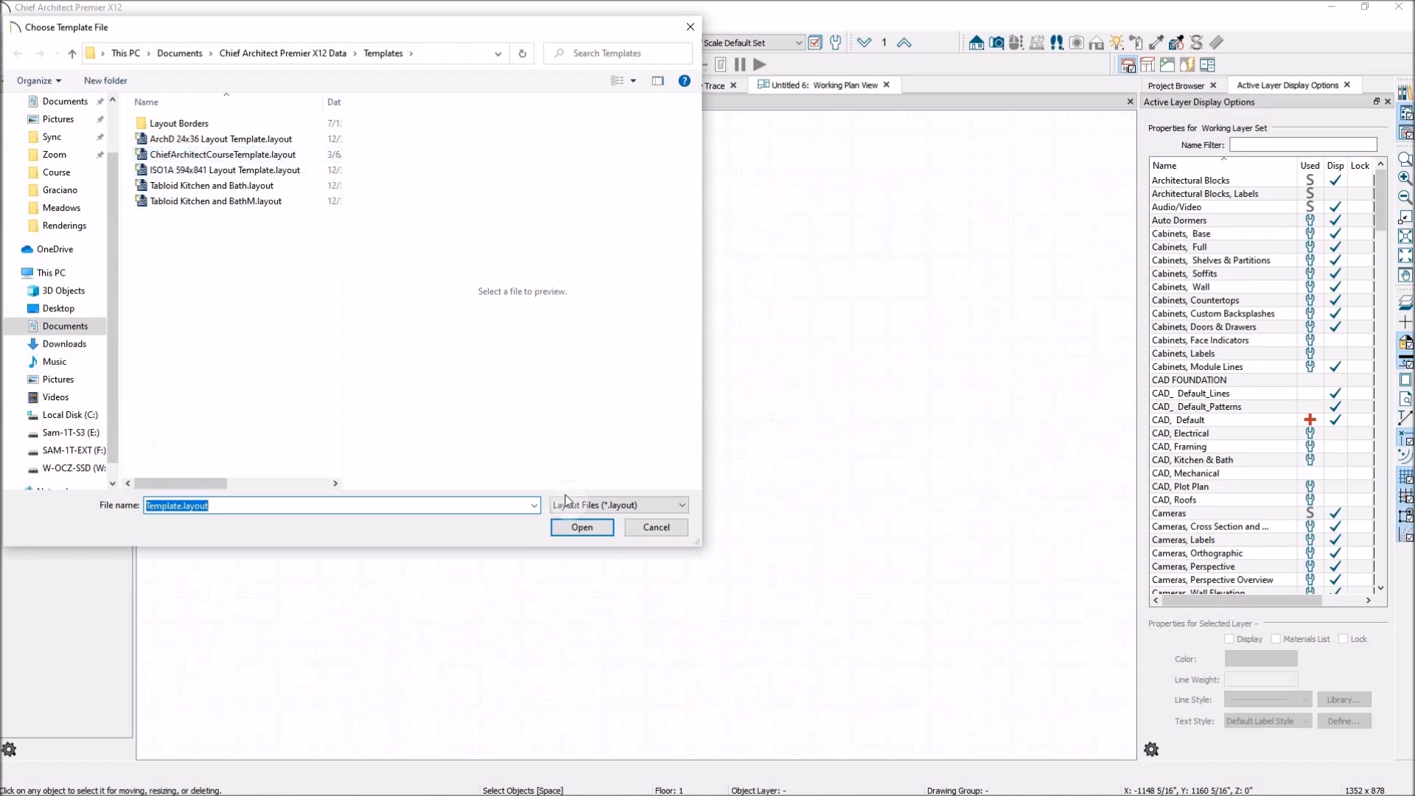
pyautogui.click(652, 527)
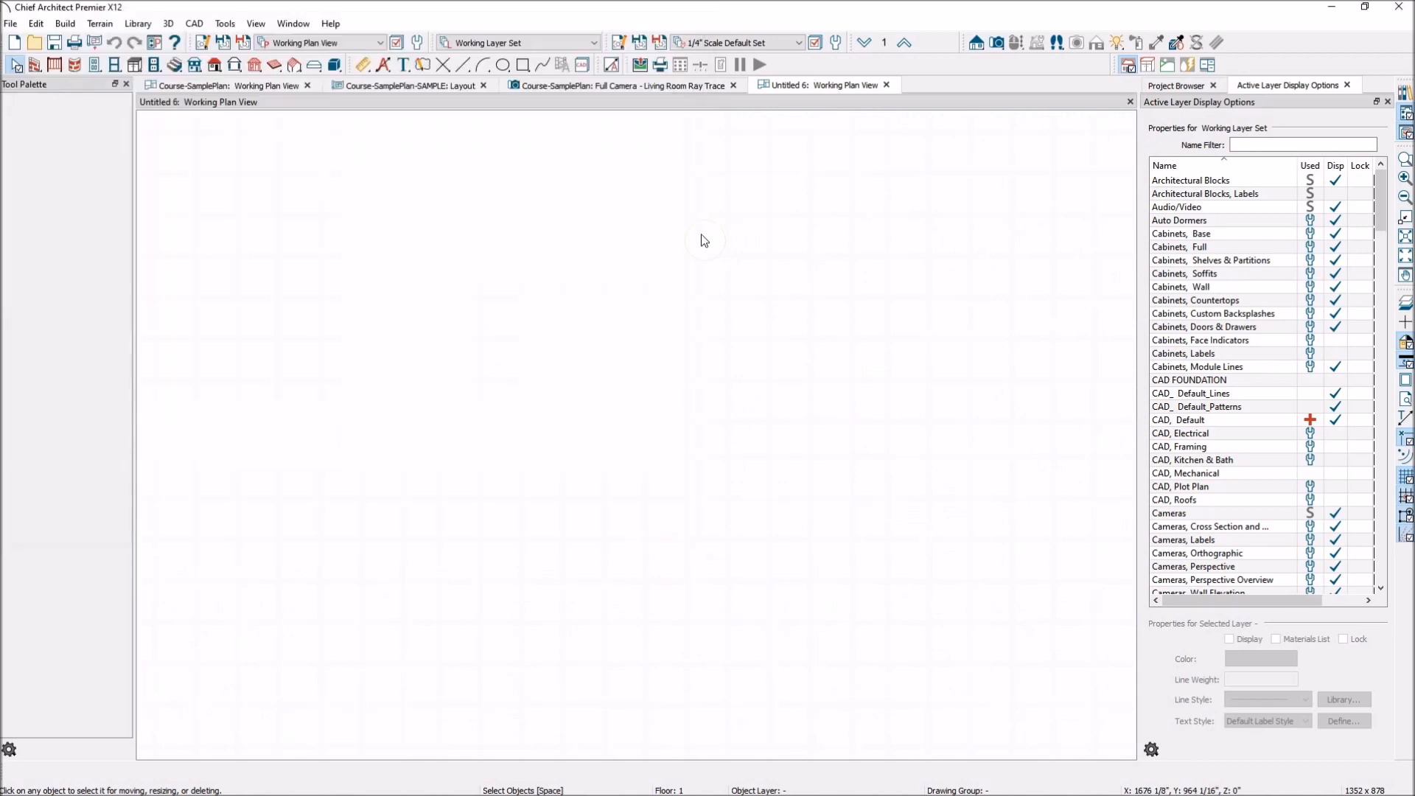
# Set Course-PlanTemplate.plan as the default U.S. units plan template for new plans in the preferences
pyautogui.click(10, 24)
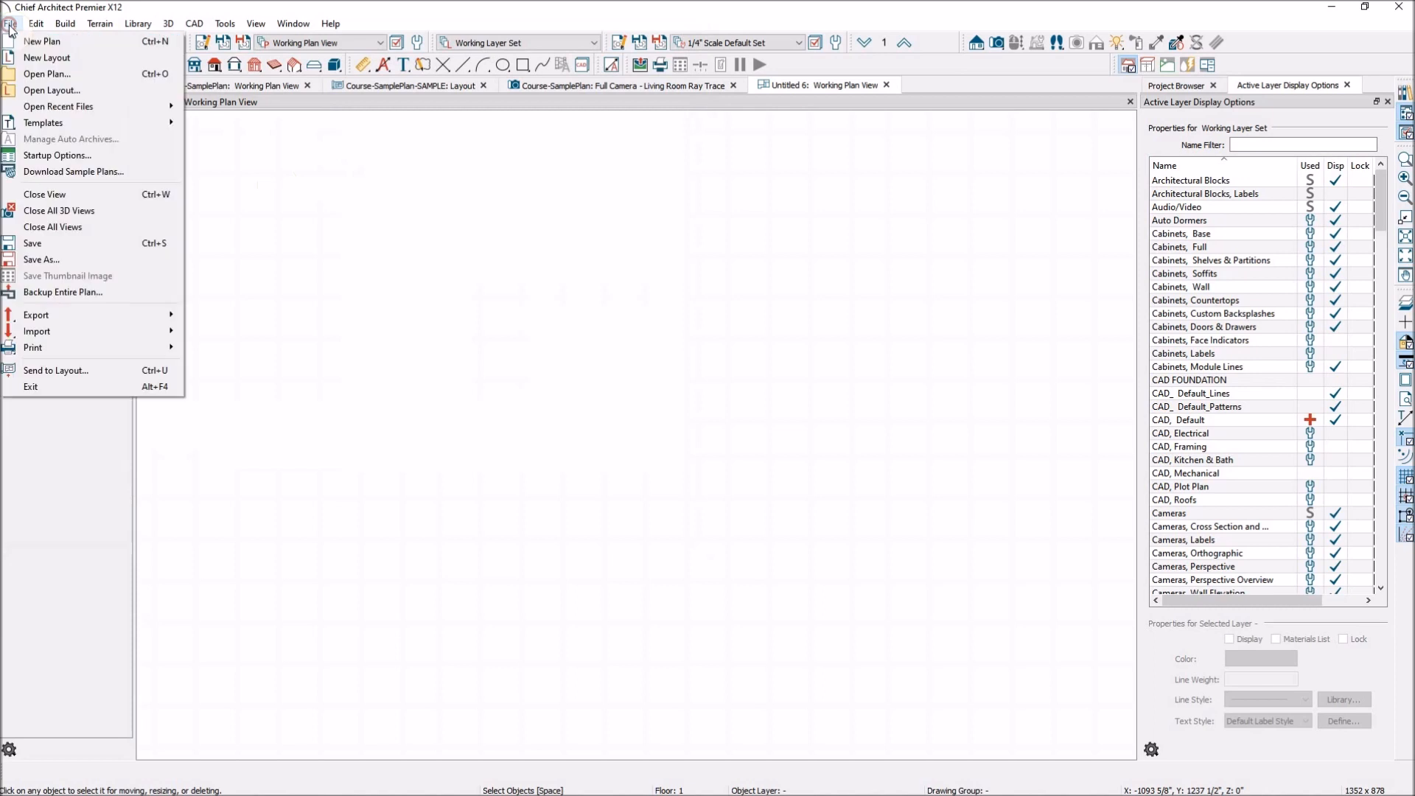
pyautogui.moveTo(36, 23)
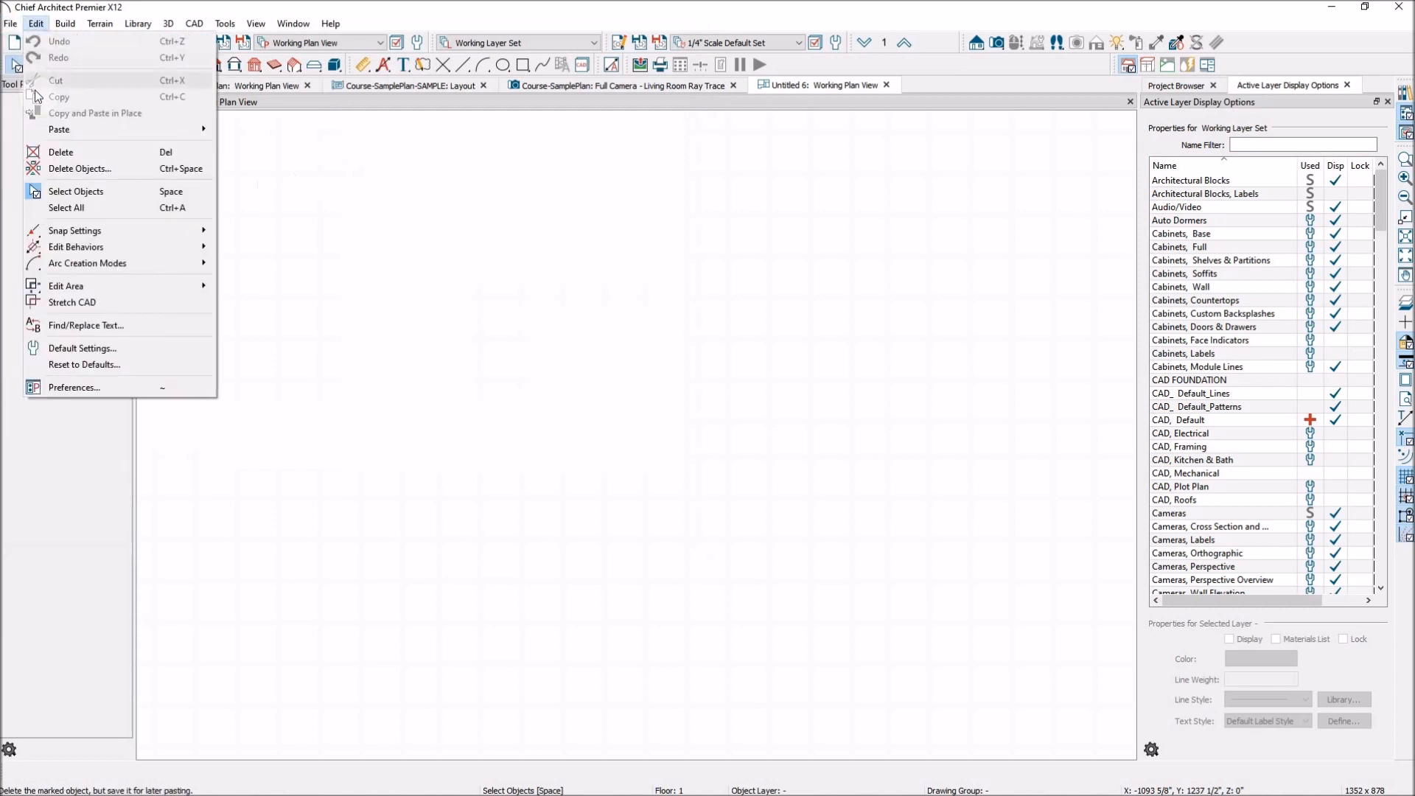
pyautogui.click(68, 388)
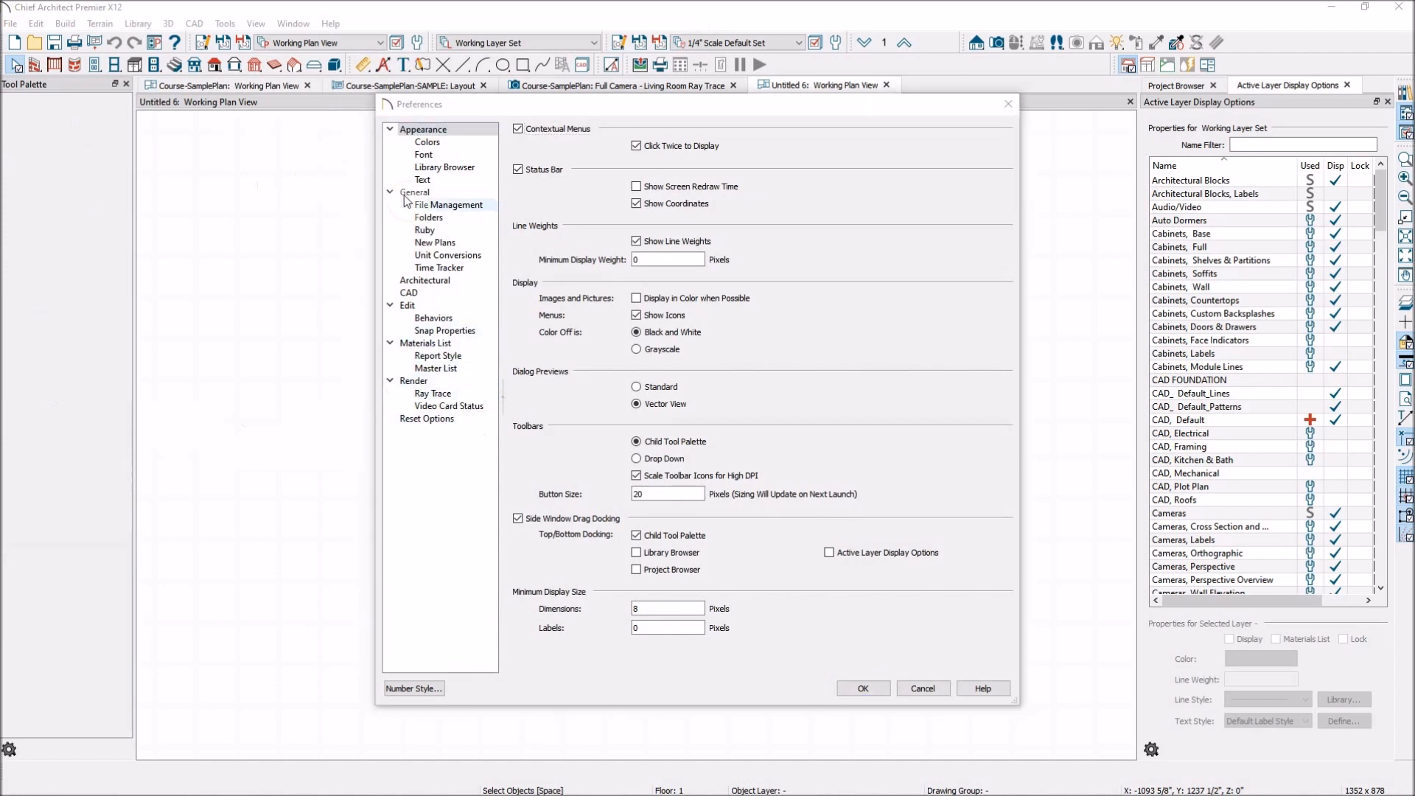
pyautogui.click(435, 243)
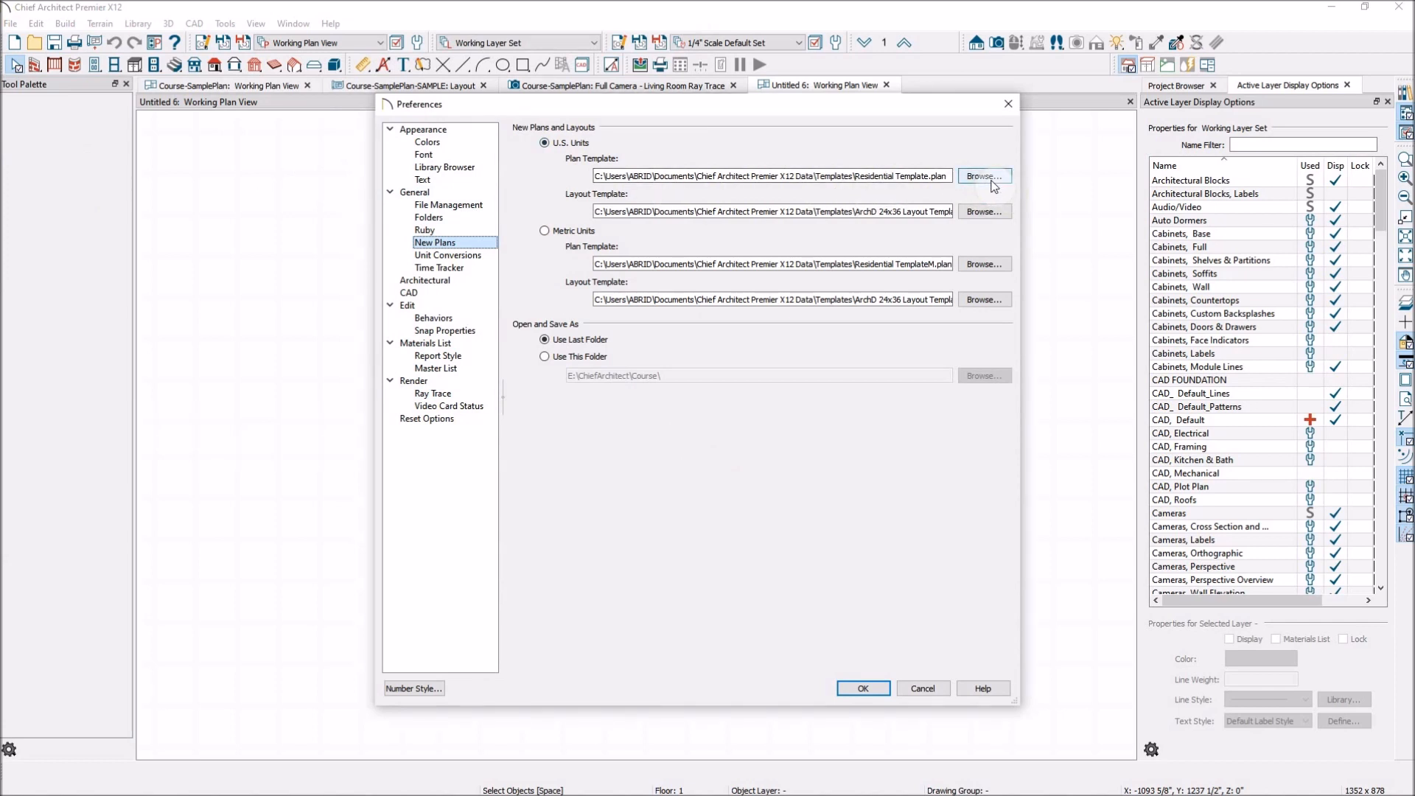
pyautogui.click(992, 179)
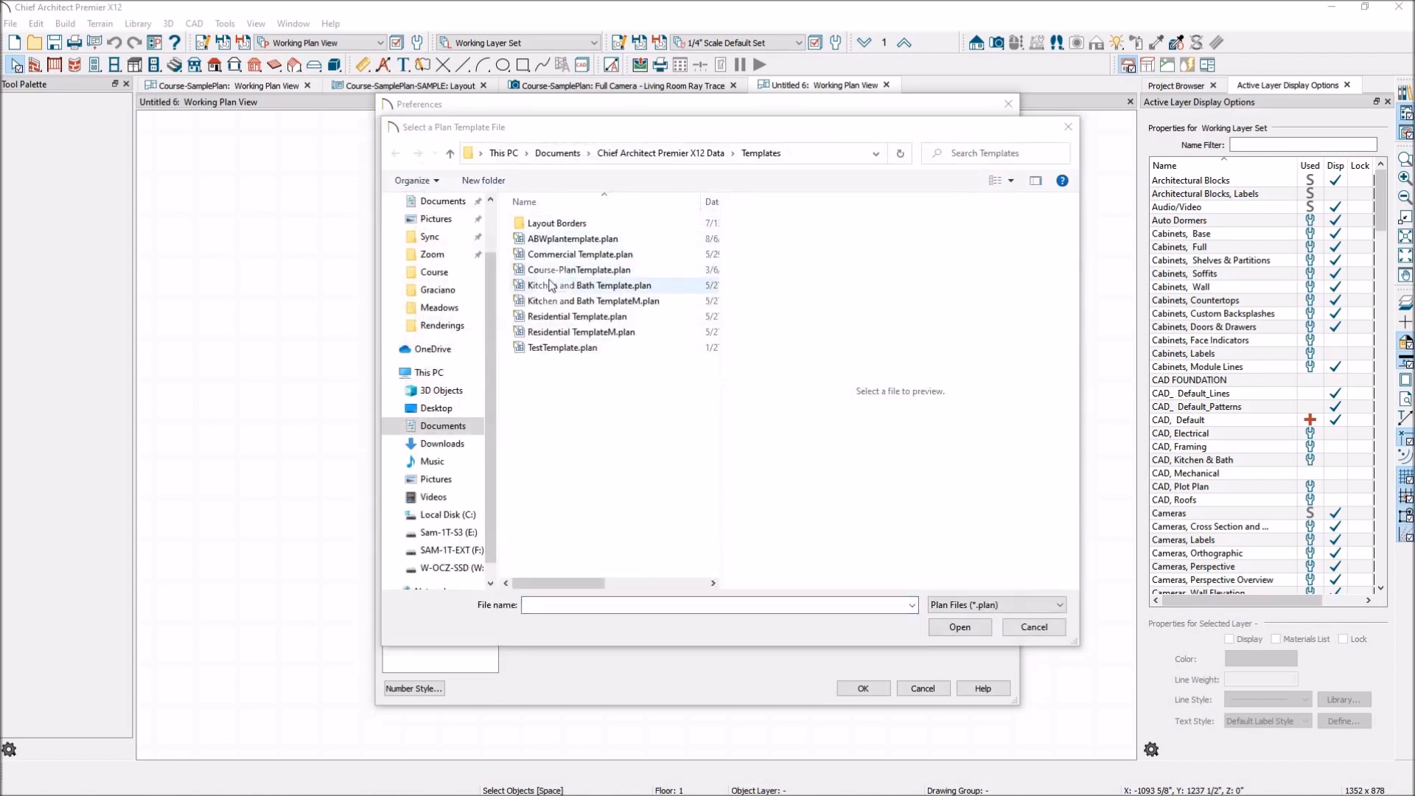
pyautogui.click(589, 270)
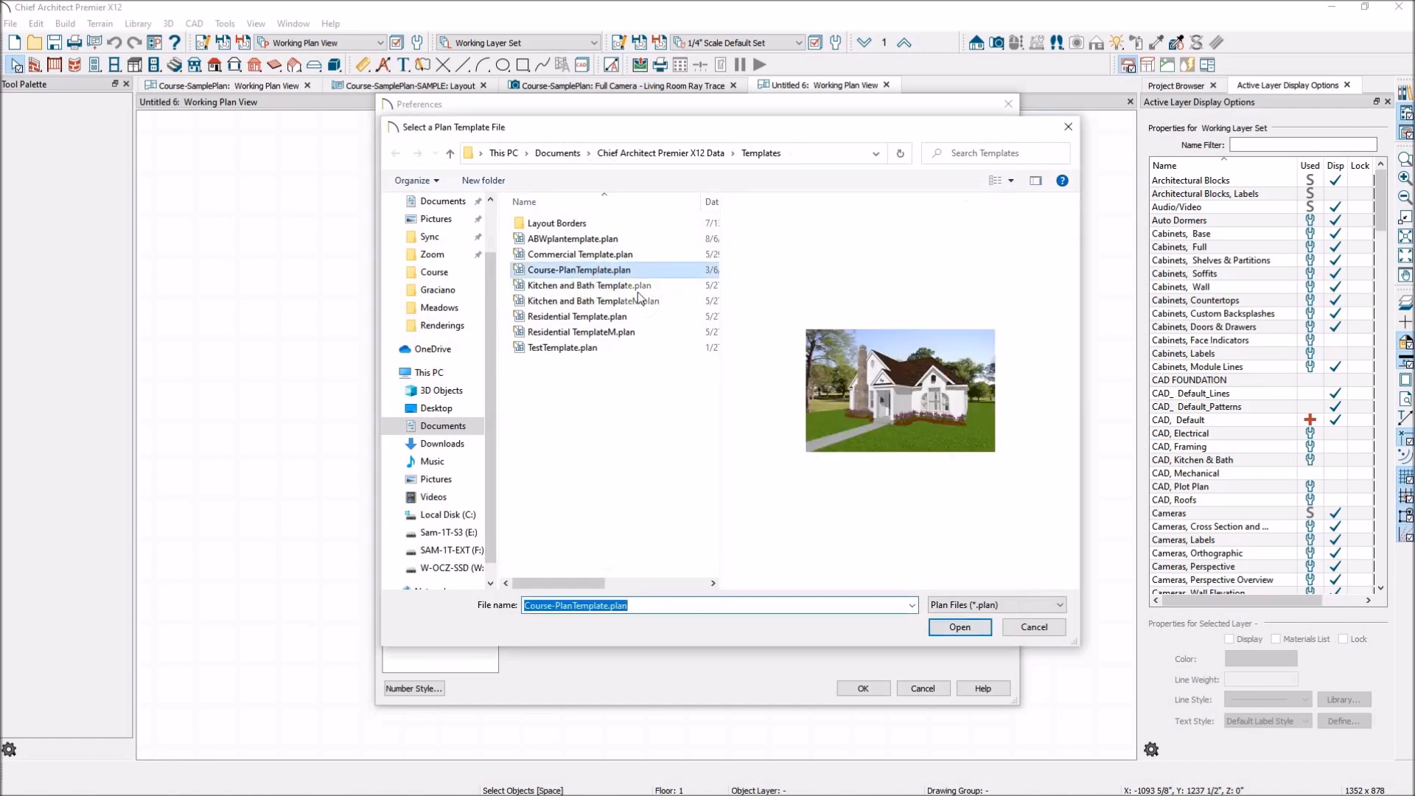
pyautogui.click(961, 628)
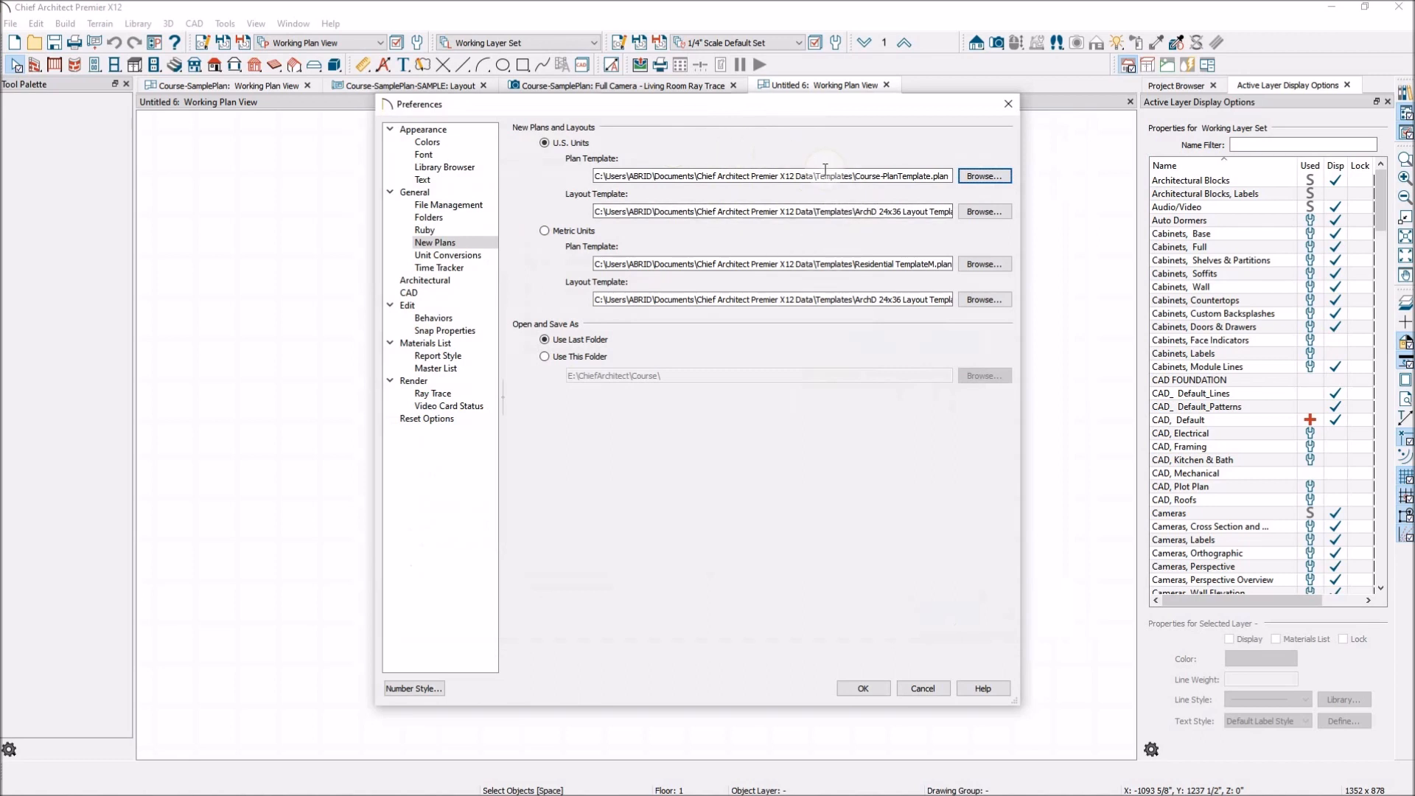
pyautogui.click(864, 691)
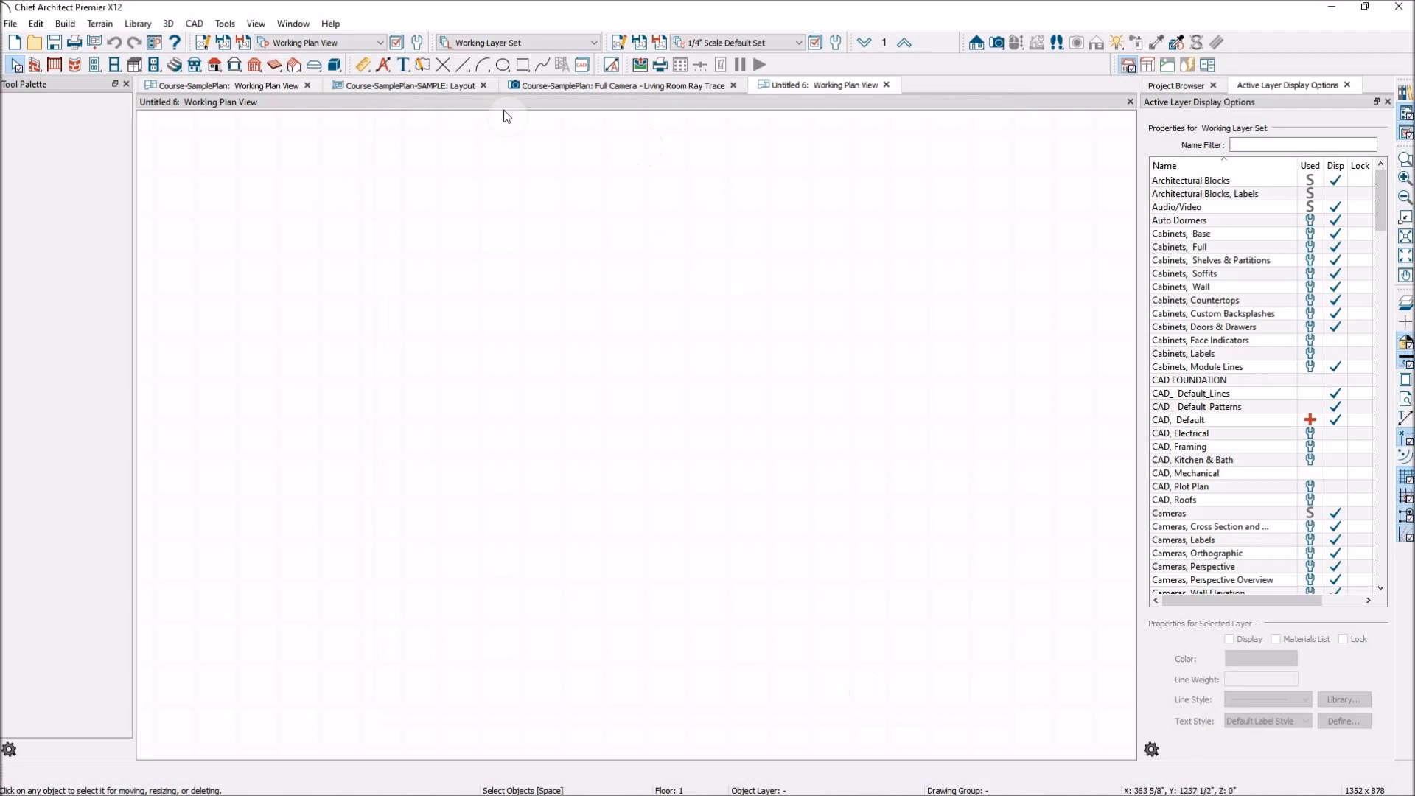
# Start saving the Course-SamplePlan-SAMPLE layout as a template, excluding non-template page tables and text from deletion
pyautogui.click(422, 87)
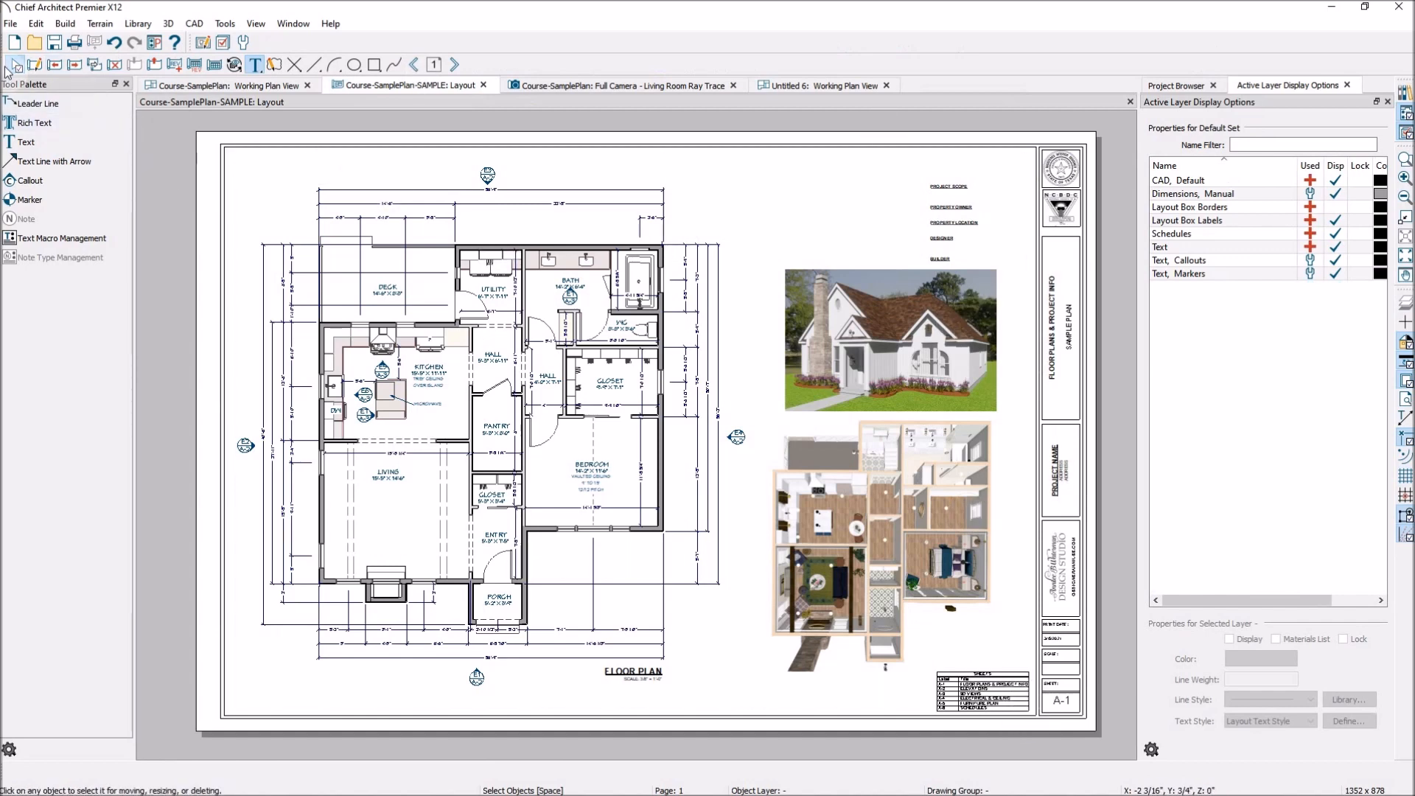
pyautogui.click(11, 25)
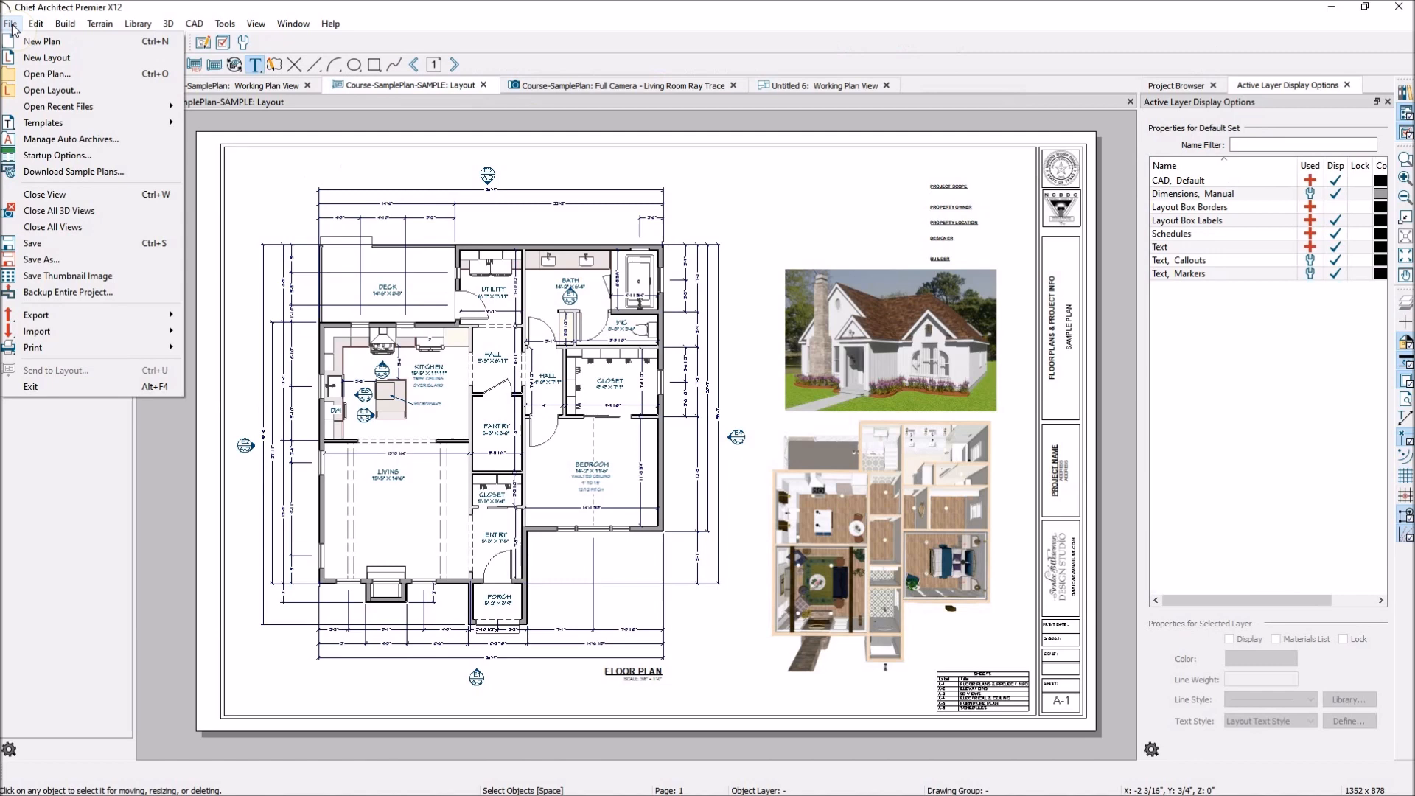
pyautogui.moveTo(44, 123)
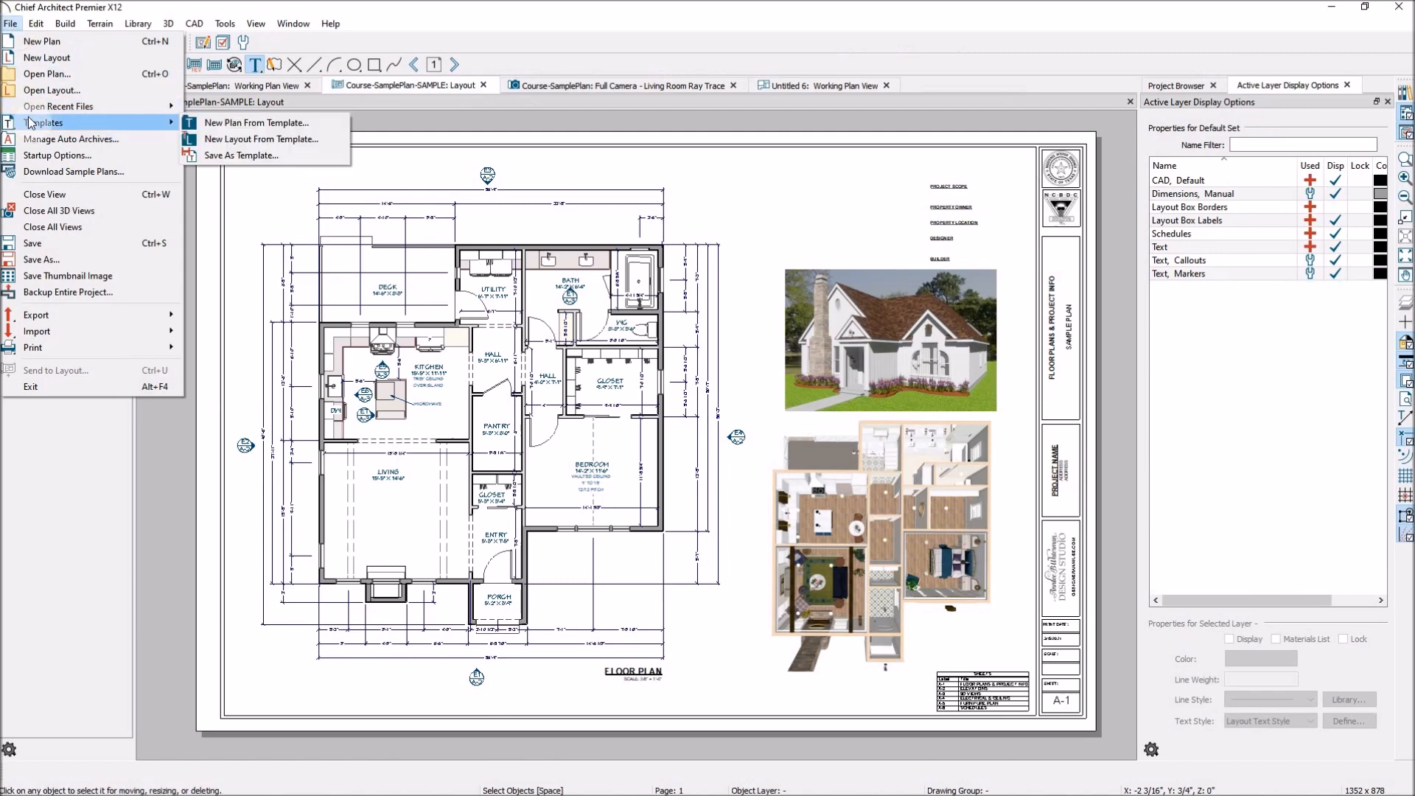
pyautogui.click(213, 155)
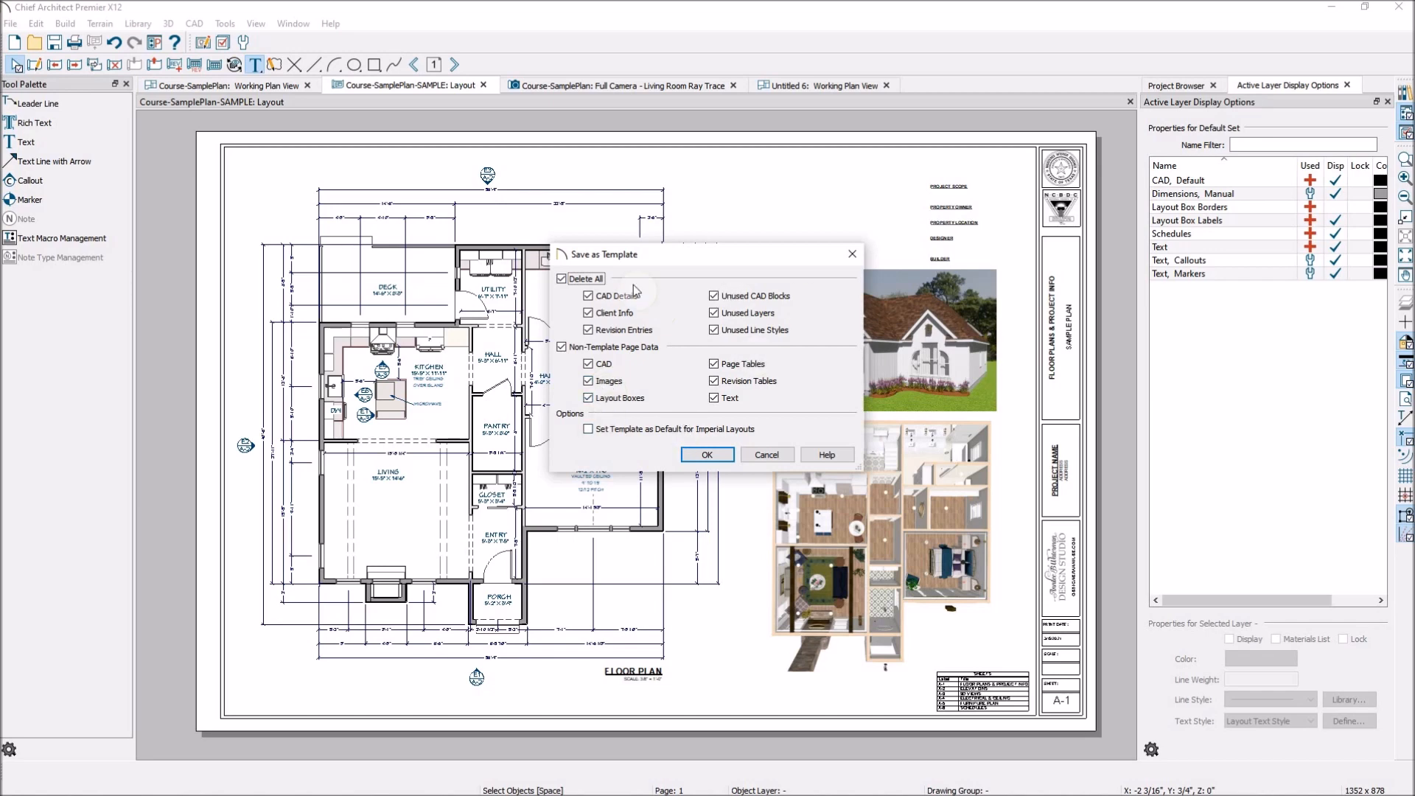
pyautogui.click(714, 364)
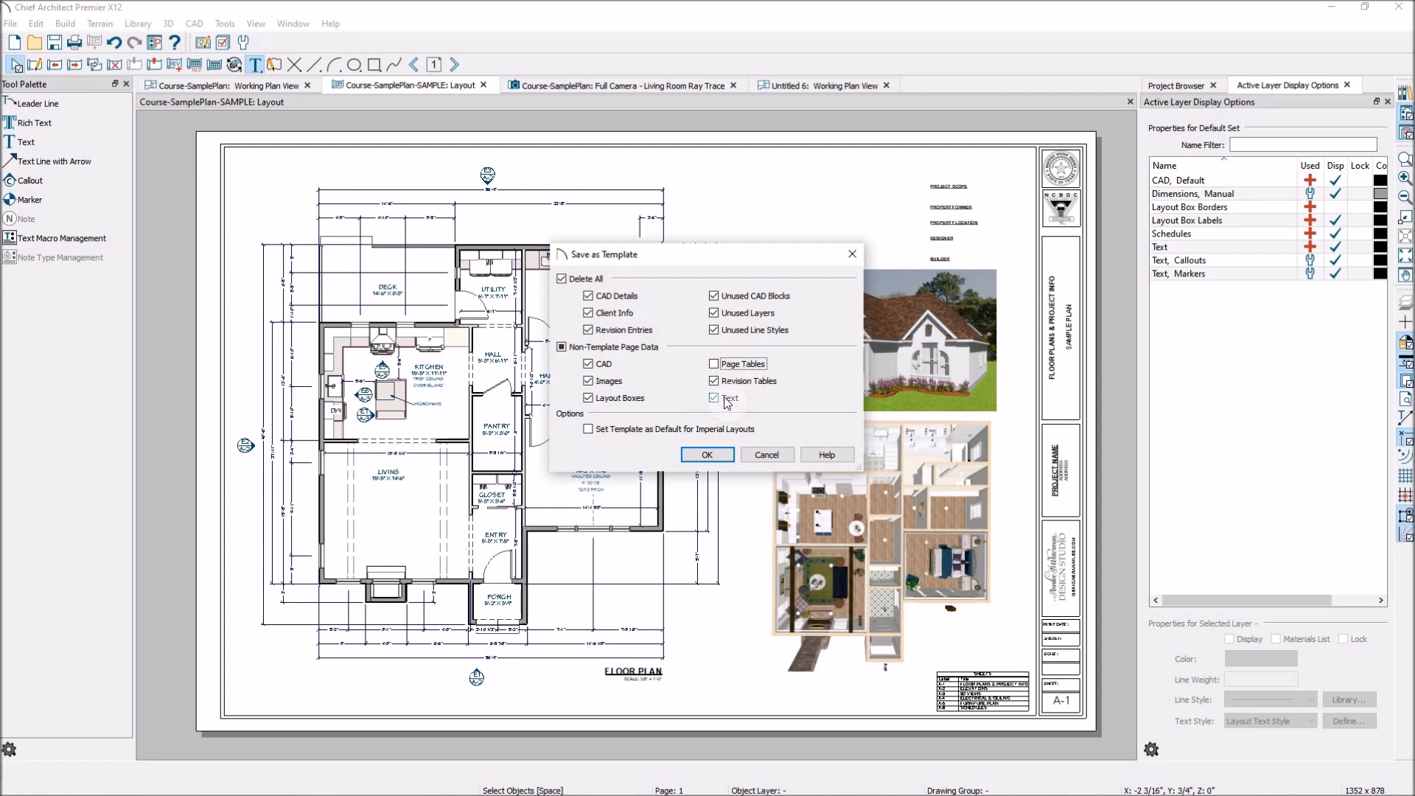
pyautogui.click(715, 398)
pyautogui.click(706, 455)
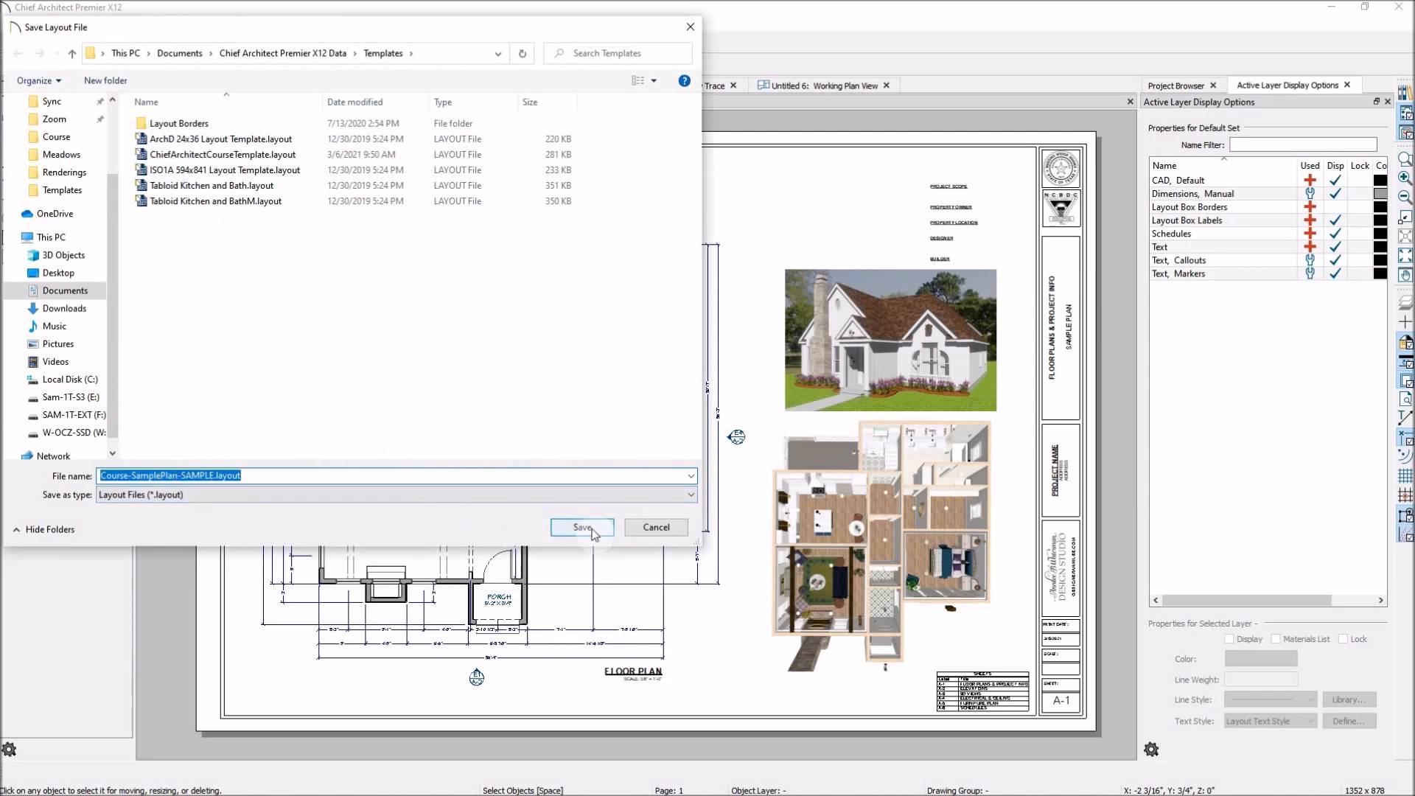
# Name the layout template Course-SamplePlan-TEMPLATE.layout and save it in the Templates folder
pyautogui.click(211, 477)
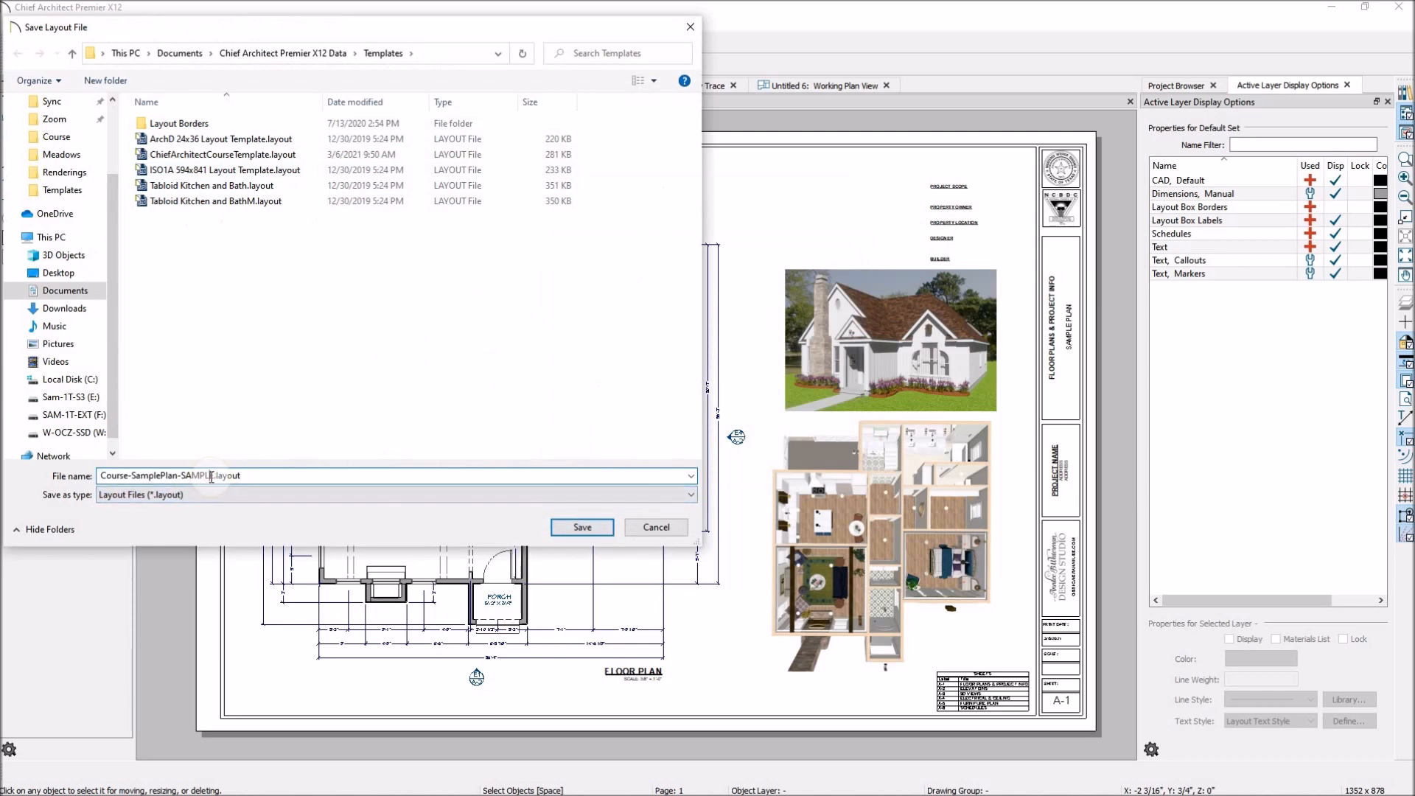
pyautogui.moveTo(213, 475); pyautogui.dragTo(182, 477)
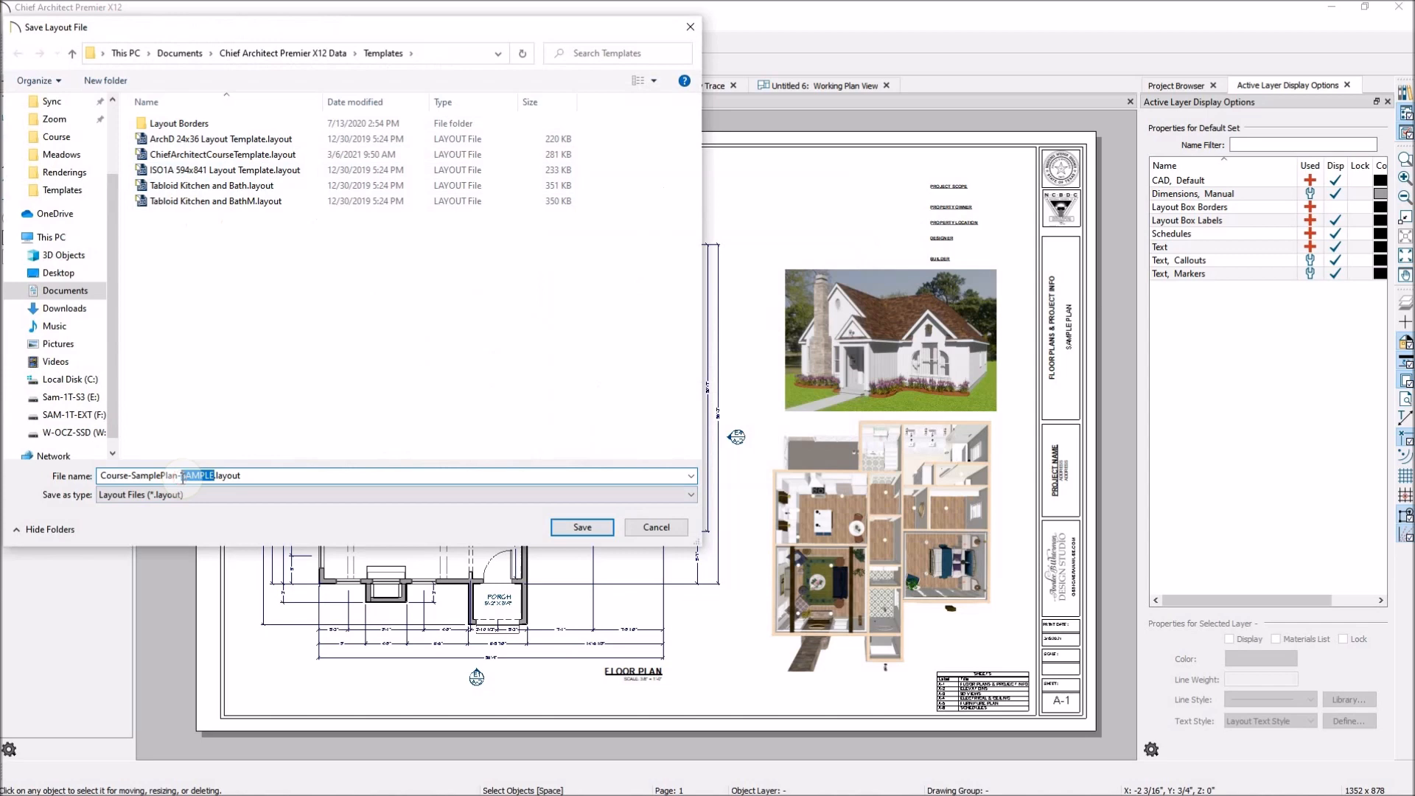
pyautogui.write('RM')
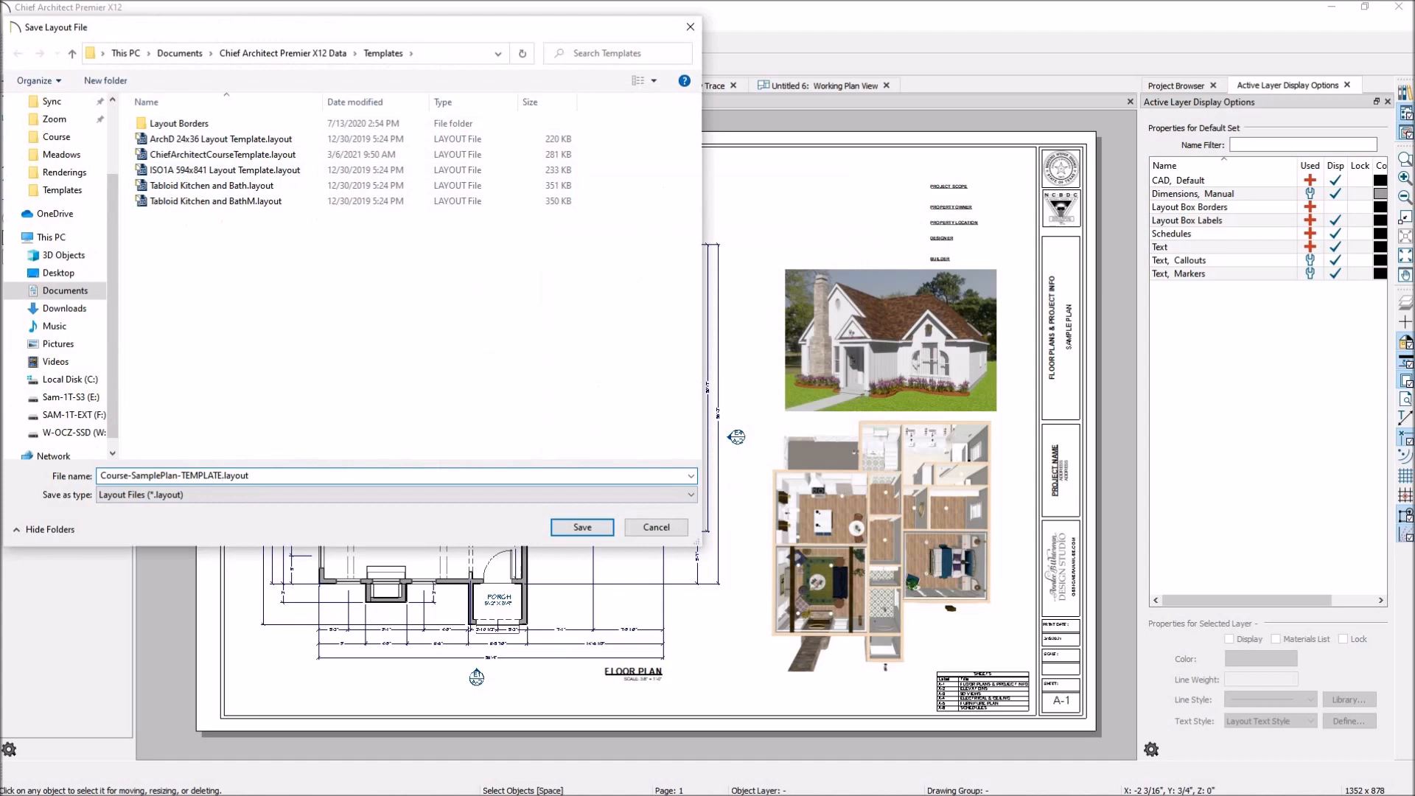
pyautogui.click(598, 528)
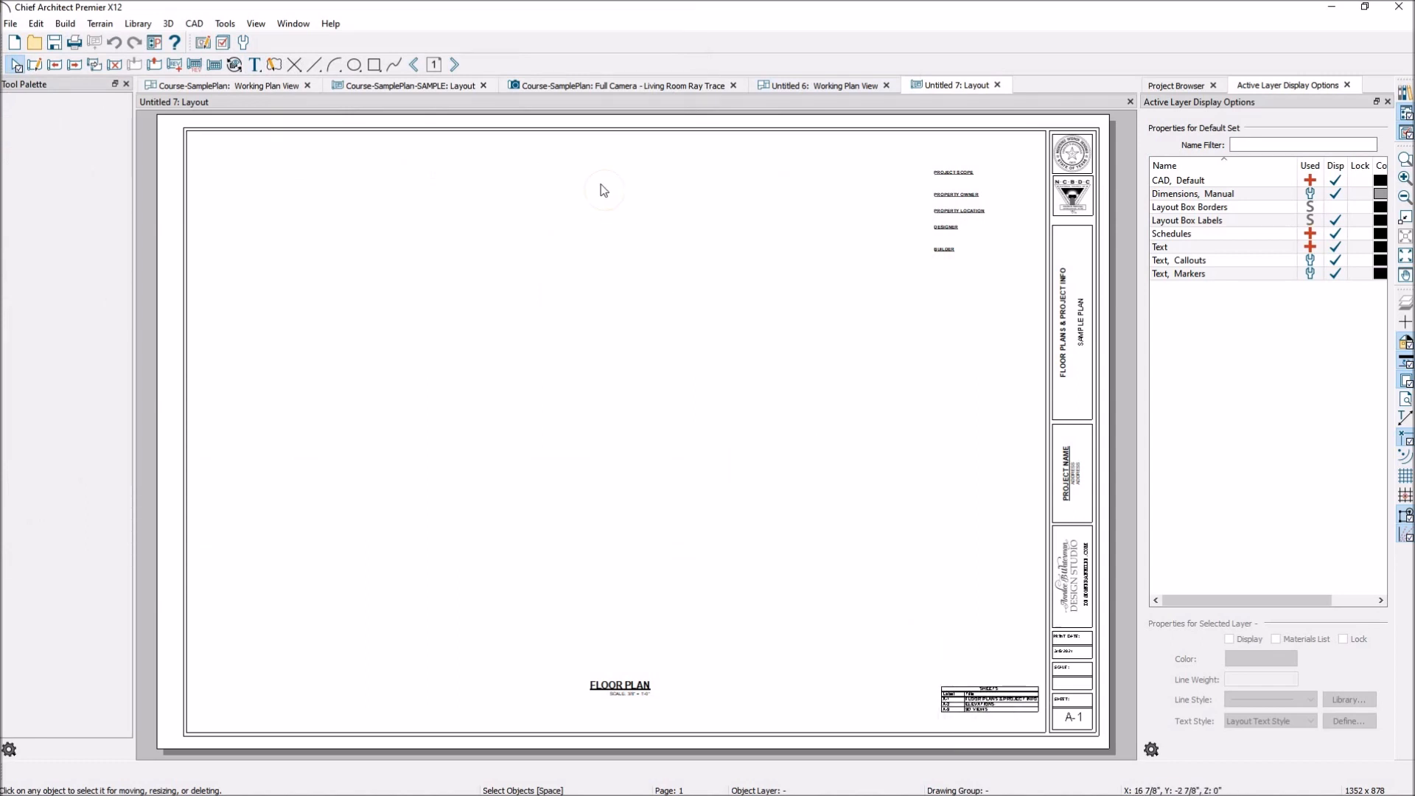
# Review pages 2 and 3 of the new template-based layout and return to page 1
pyautogui.click(455, 66)
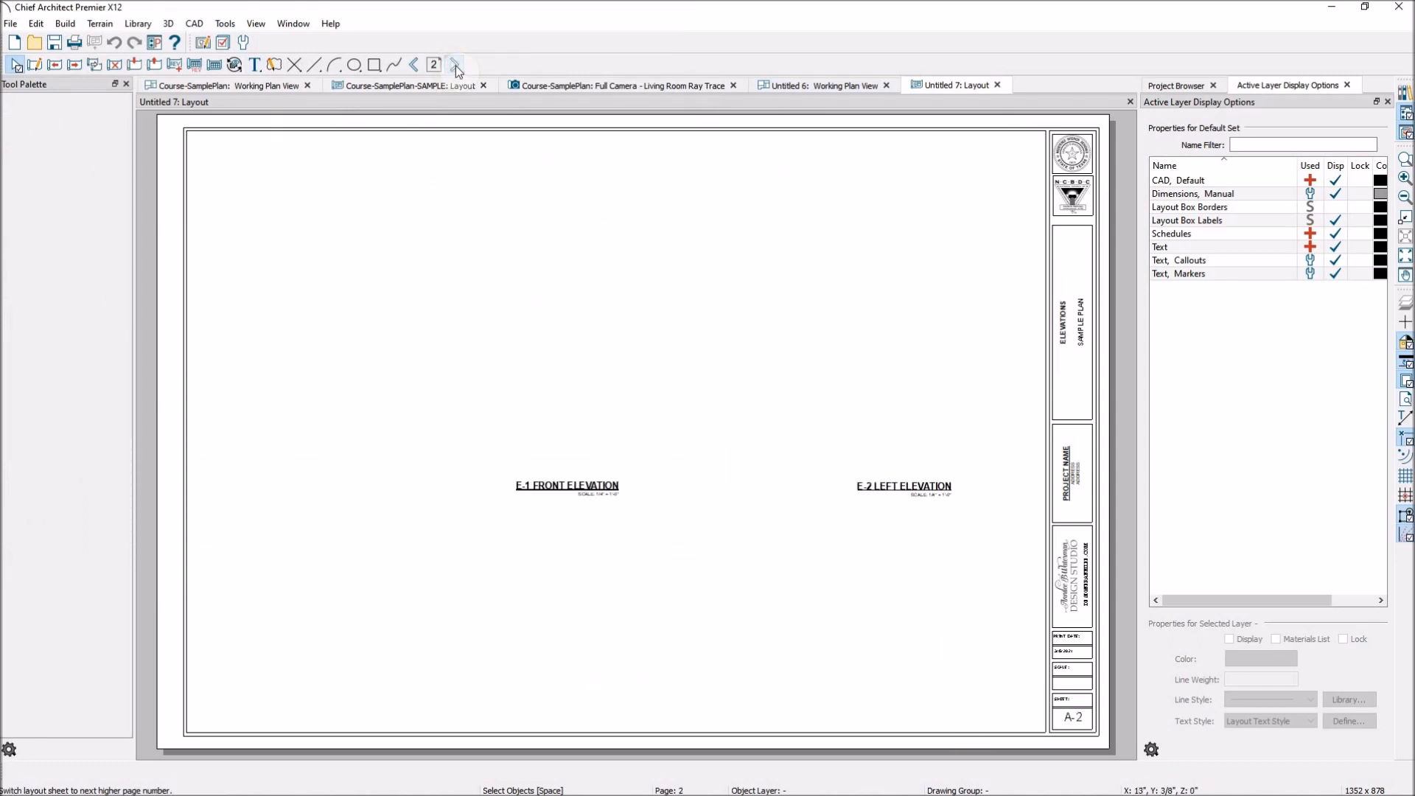
pyautogui.click(456, 67)
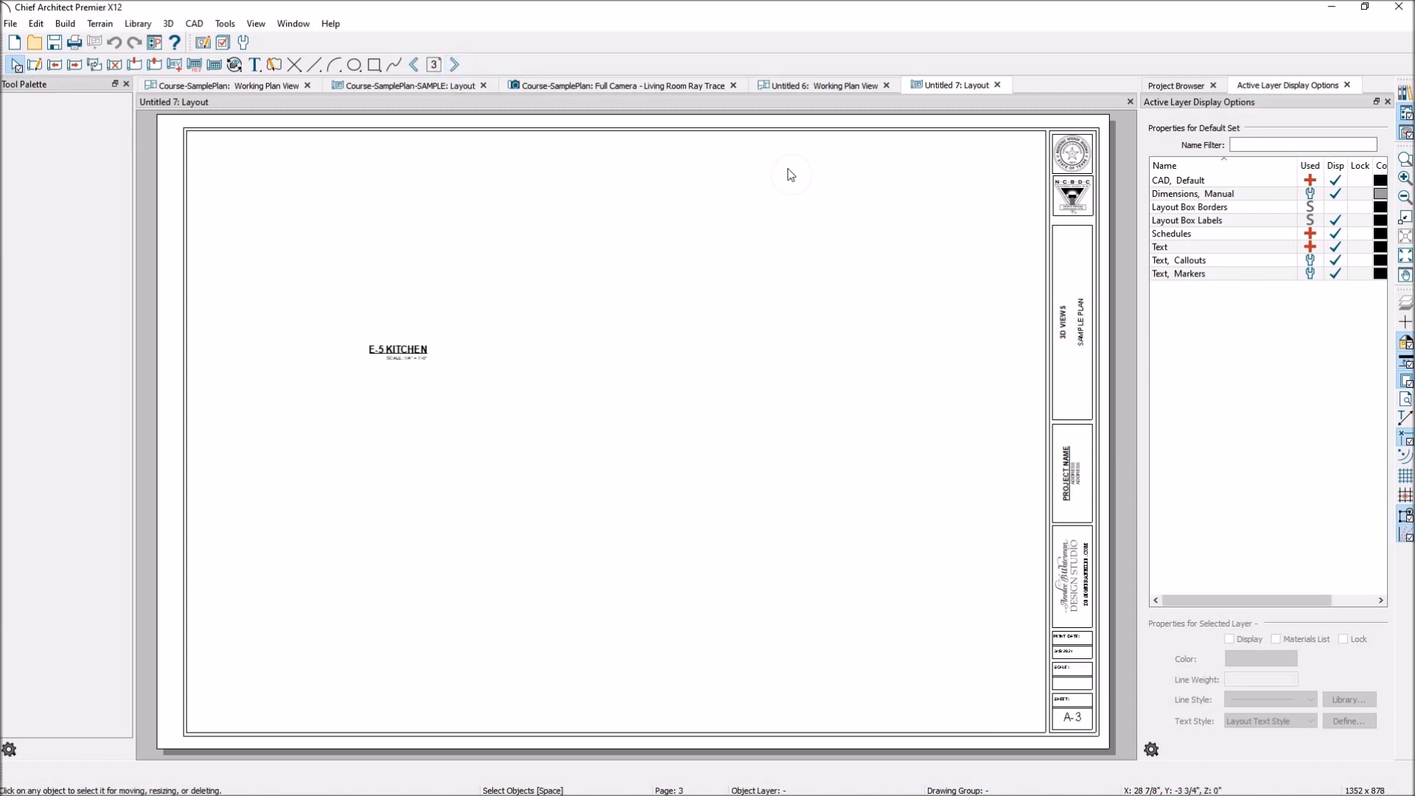
pyautogui.click(415, 67)
pyautogui.click(415, 66)
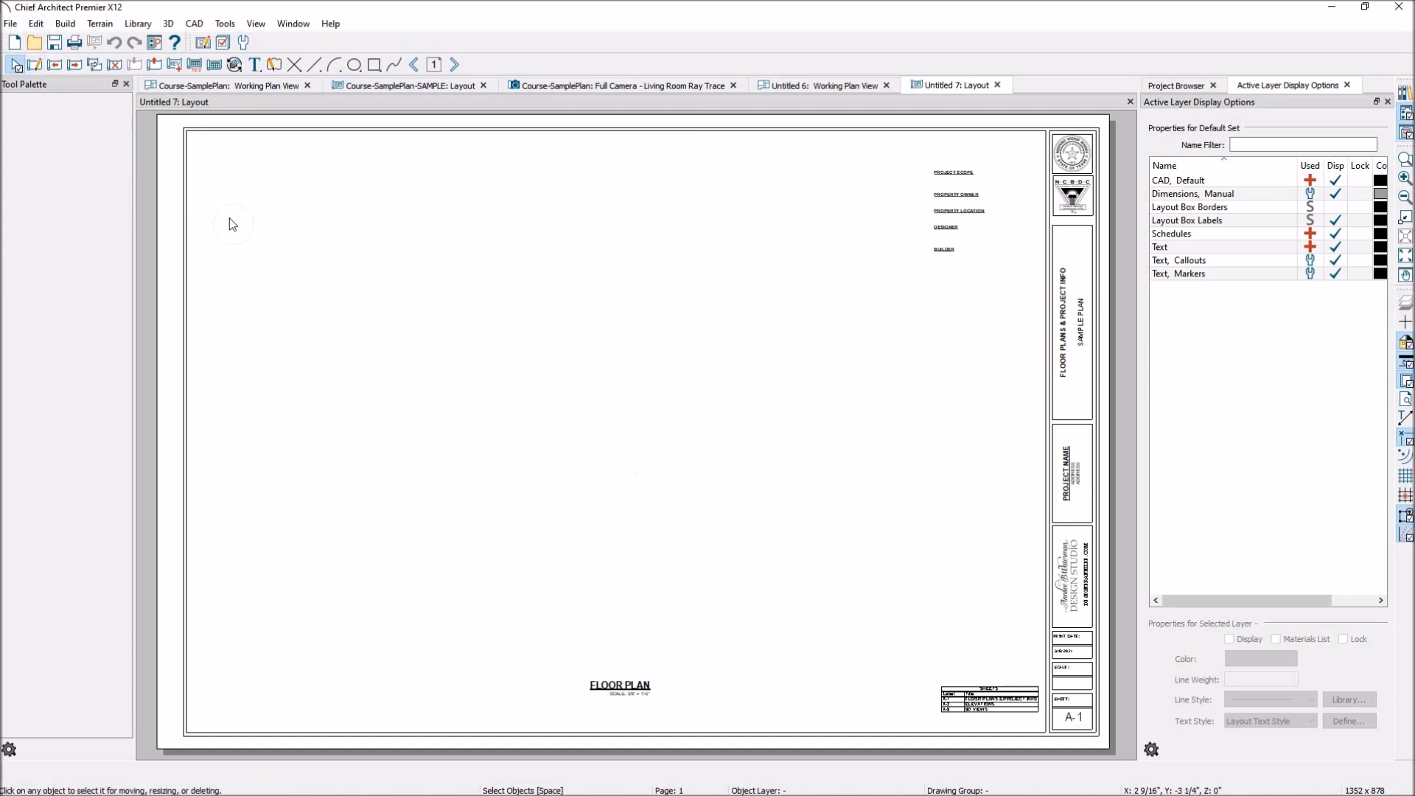
# Set Course-SamplePlan-TEMPLATE.layout as the default U.S. units layout template for new layouts in the preferences
pyautogui.click(34, 24)
pyautogui.click(80, 387)
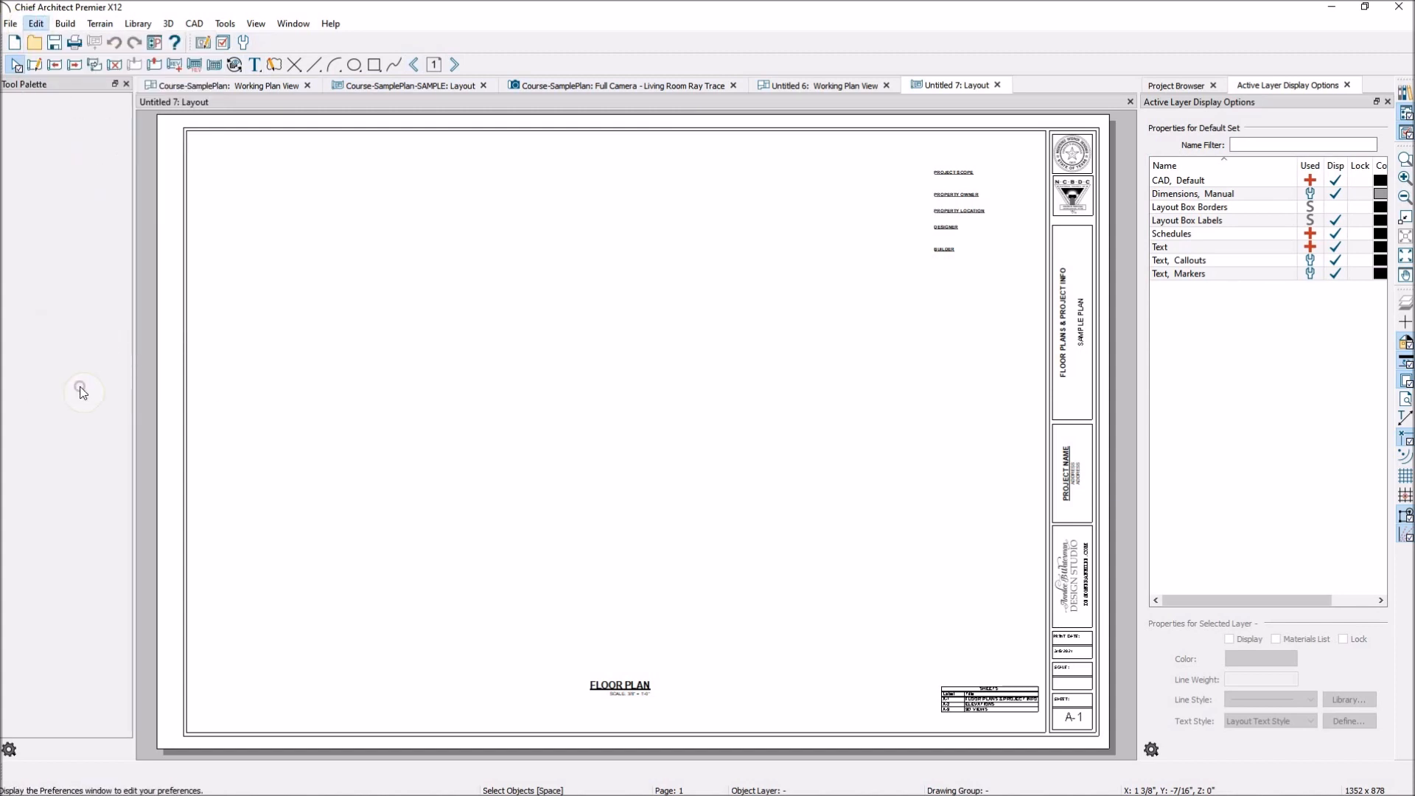
pyautogui.click(467, 242)
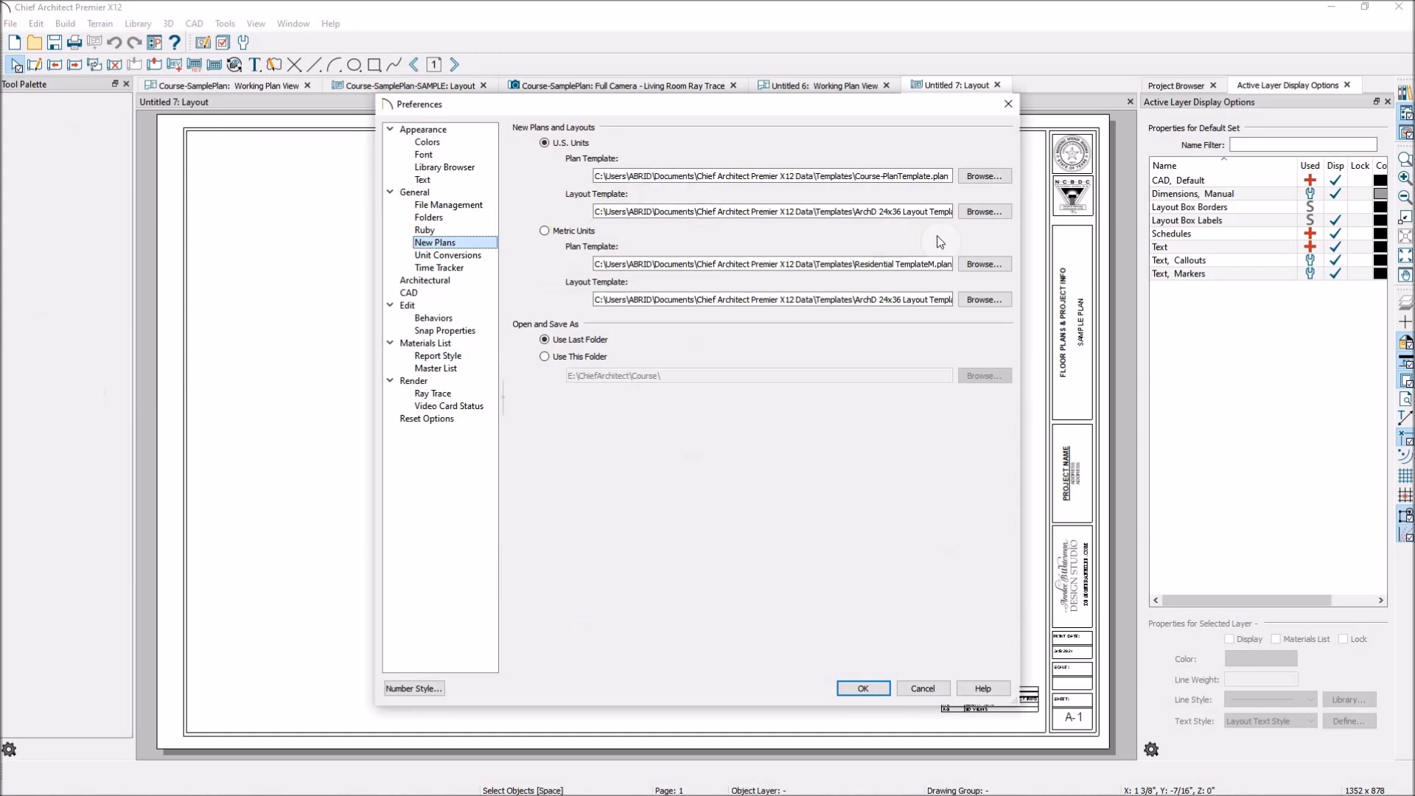
pyautogui.click(984, 213)
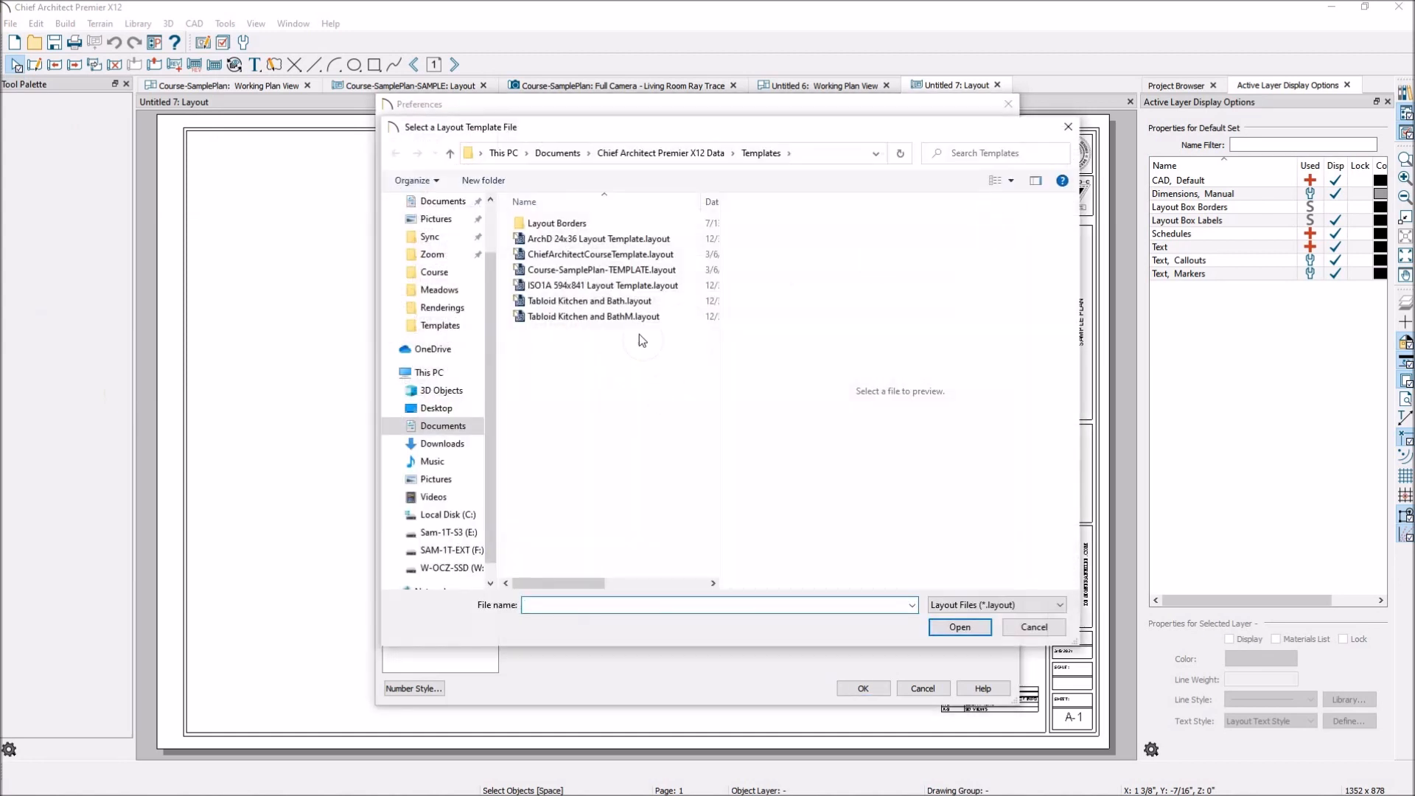
pyautogui.click(623, 270)
pyautogui.click(982, 633)
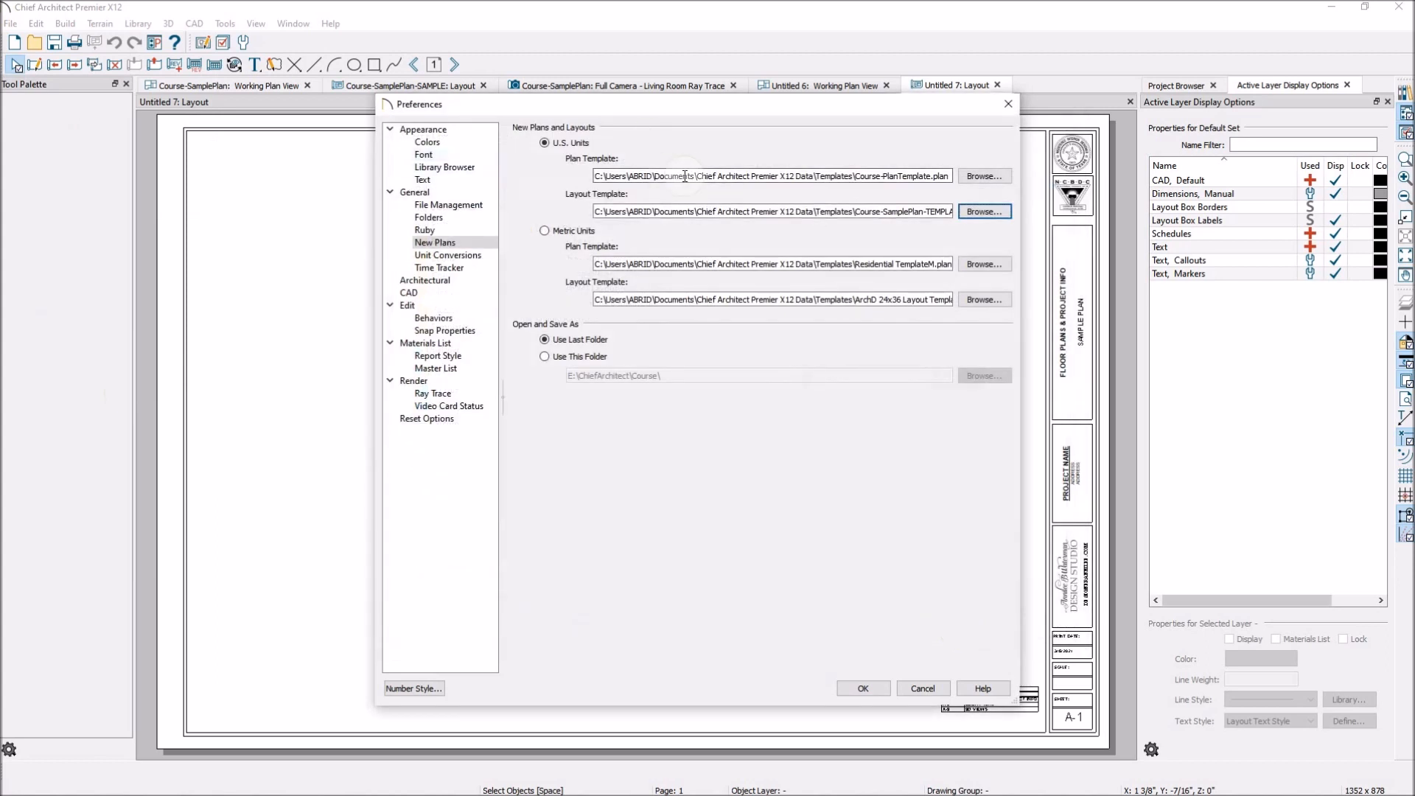
pyautogui.click(880, 690)
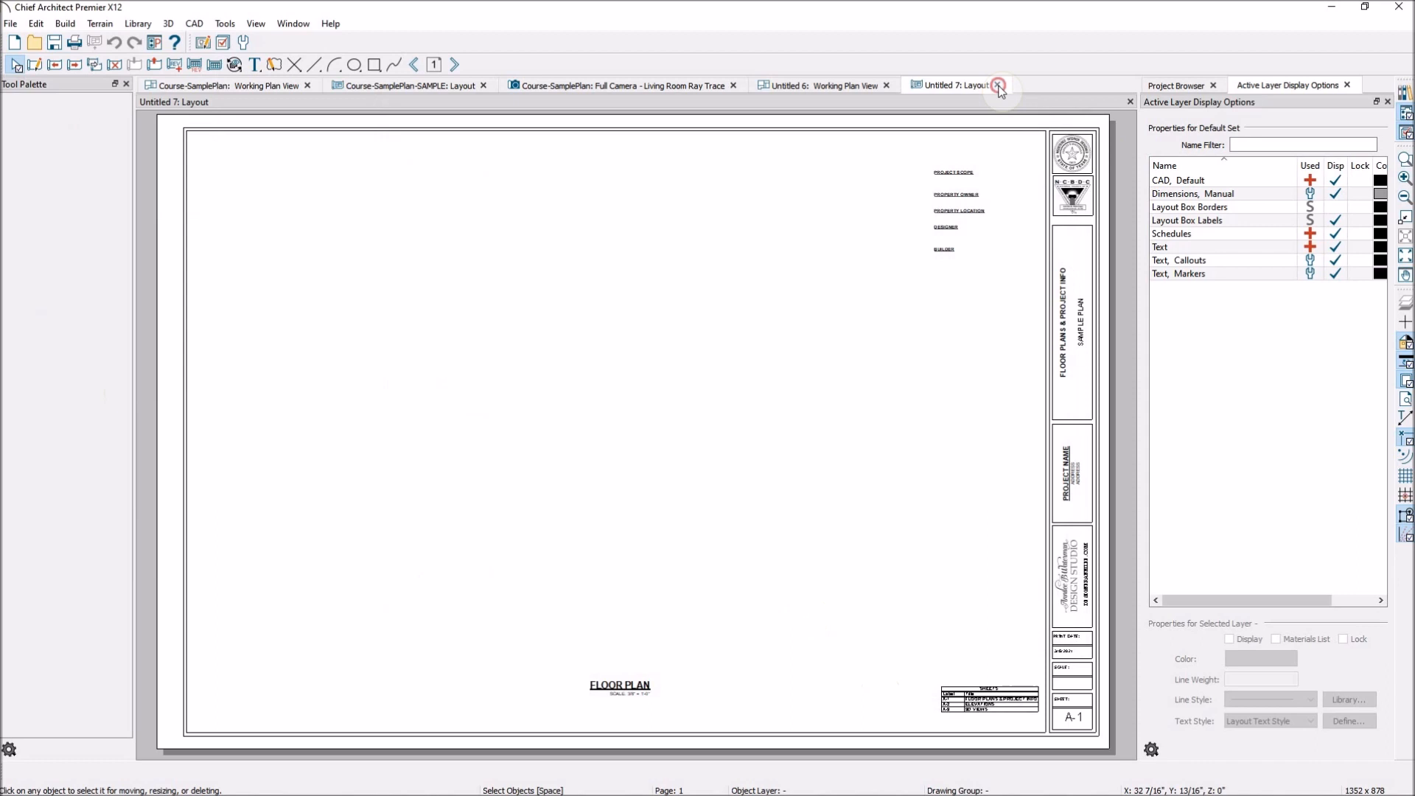
# Close the Untitled 7 layout and create a new layout from the default layout template
pyautogui.click(998, 85)
pyautogui.click(758, 422)
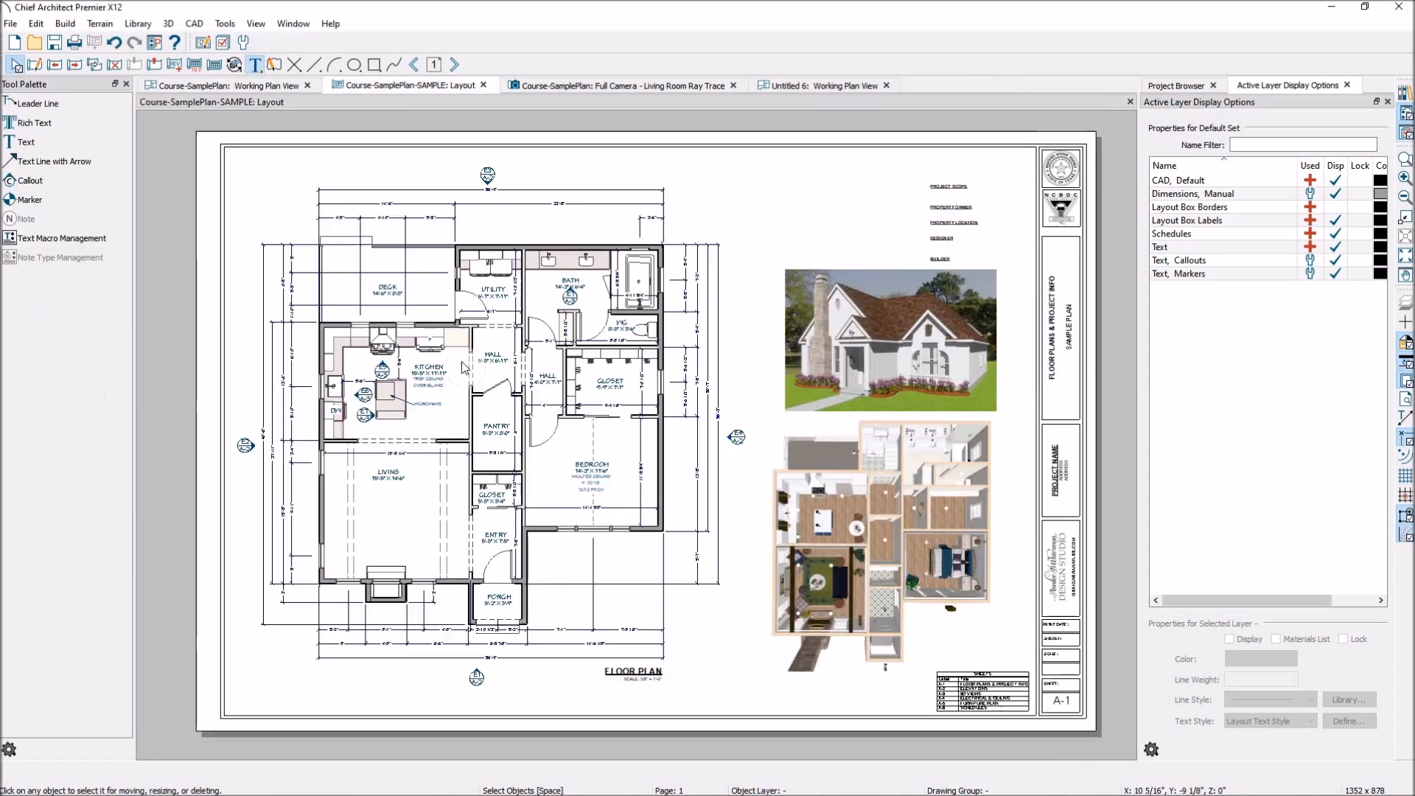
pyautogui.click(11, 25)
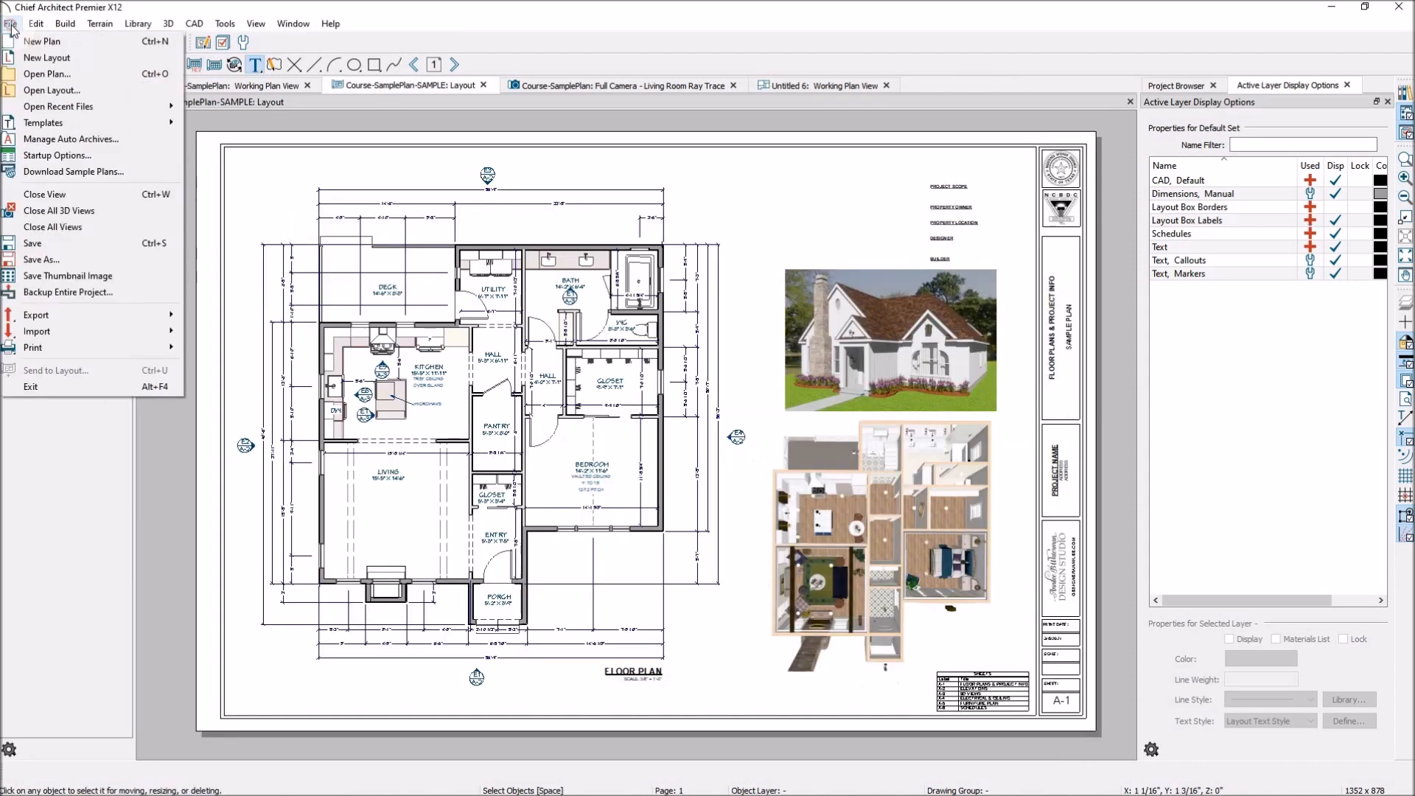
pyautogui.click(90, 64)
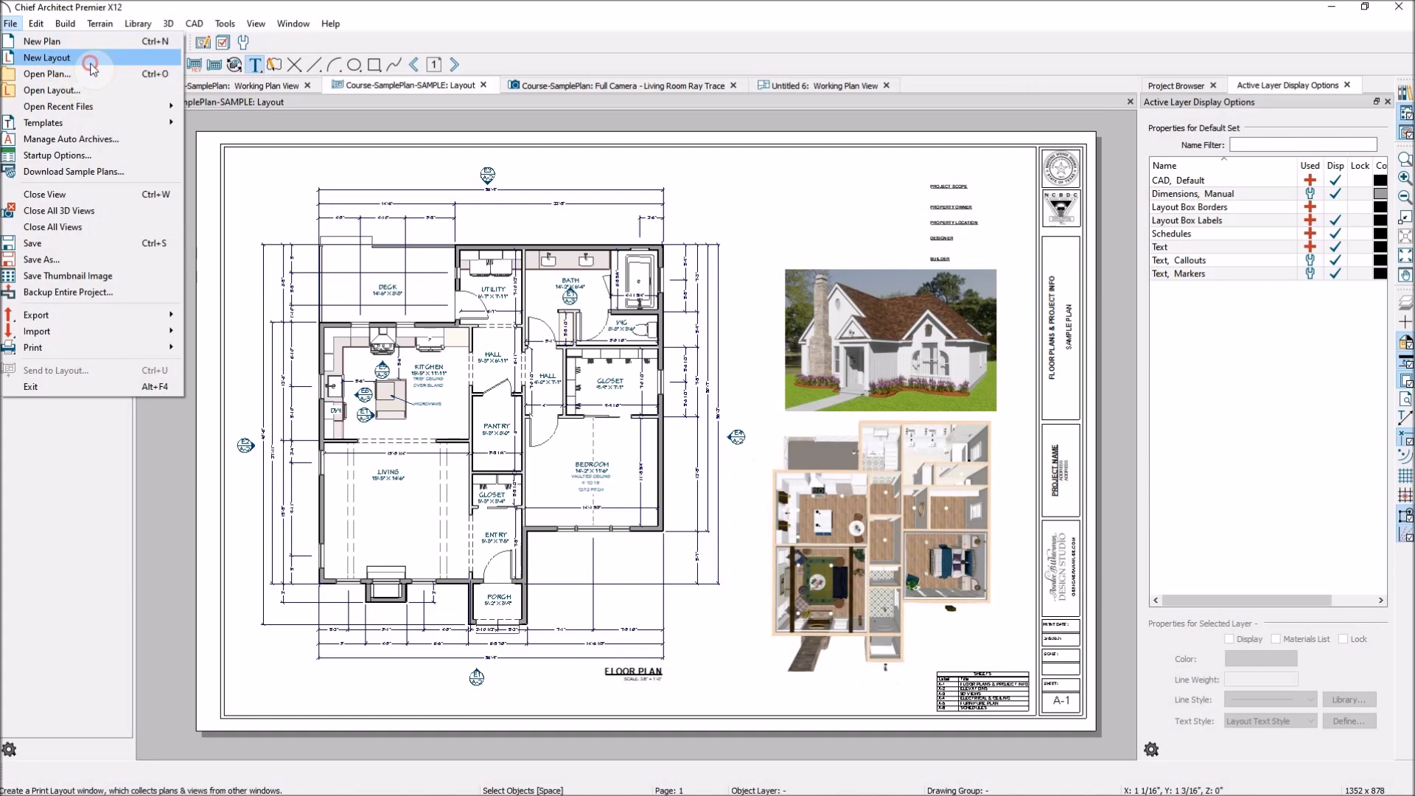